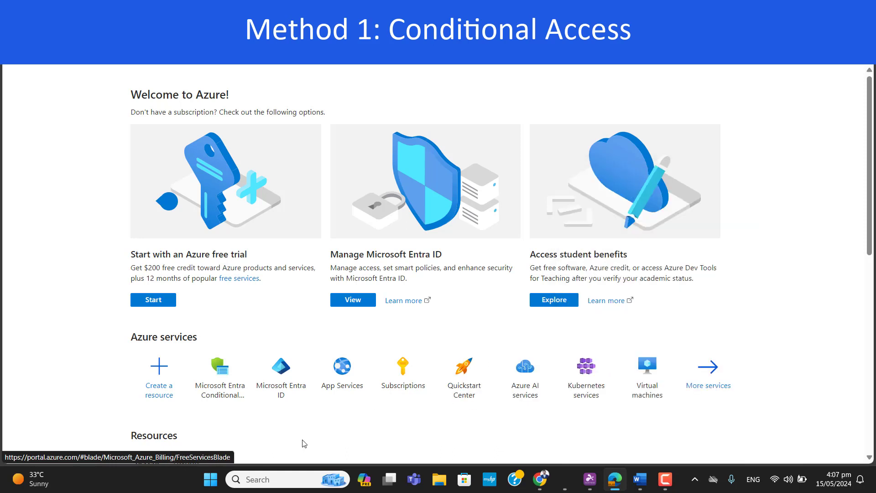
- Open Microsoft Entra Conditional Access from the Azure services on the portal home page
mouse_move(220, 379)
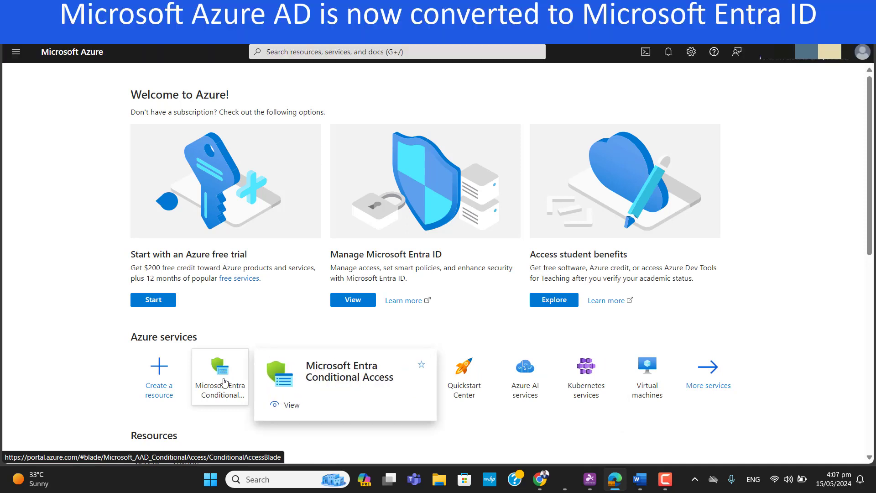
left_click(223, 381)
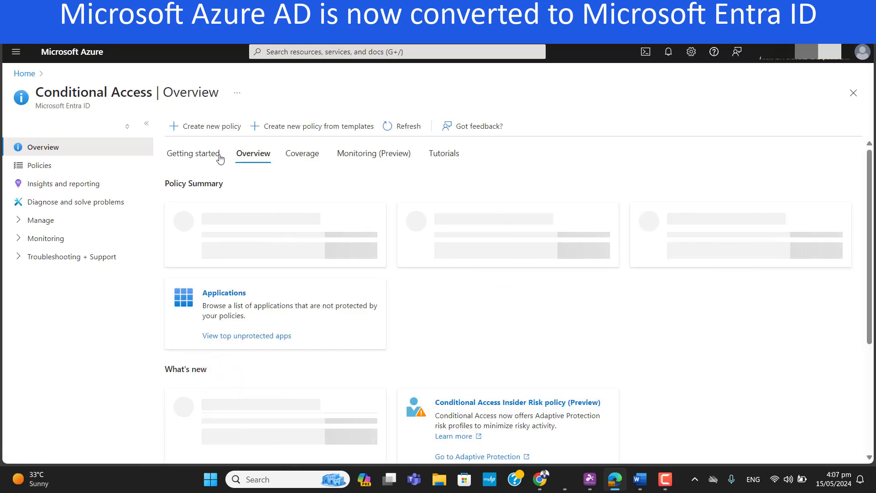
- Reopen Microsoft Entra Conditional Access through a portal search for conditional access, and return to the portal home page
left_click(302, 51)
type("condi")
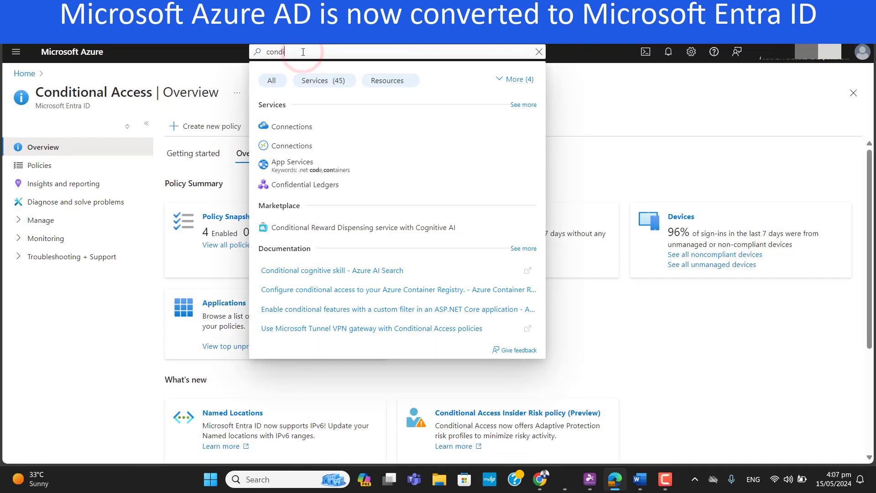
type("tional acee")
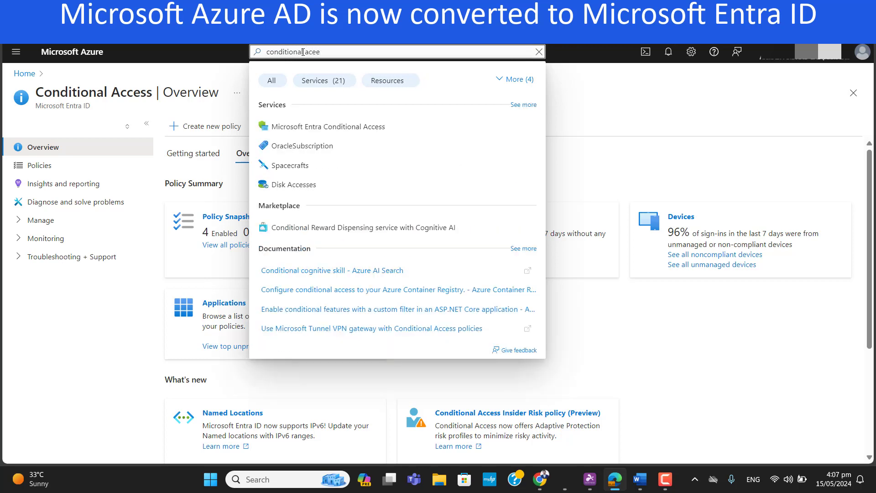
left_click(337, 124)
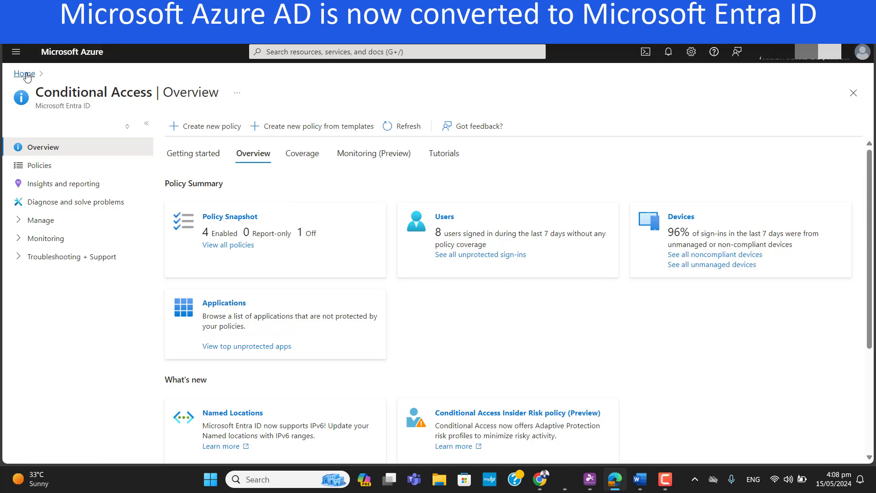
left_click(26, 73)
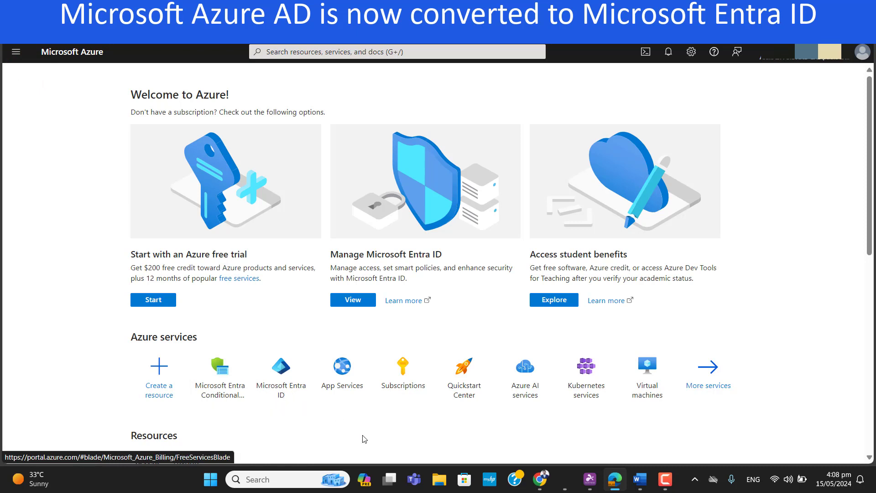
- Open Microsoft Entra ID from the Azure services and go to its Security page under Manage
mouse_move(285, 390)
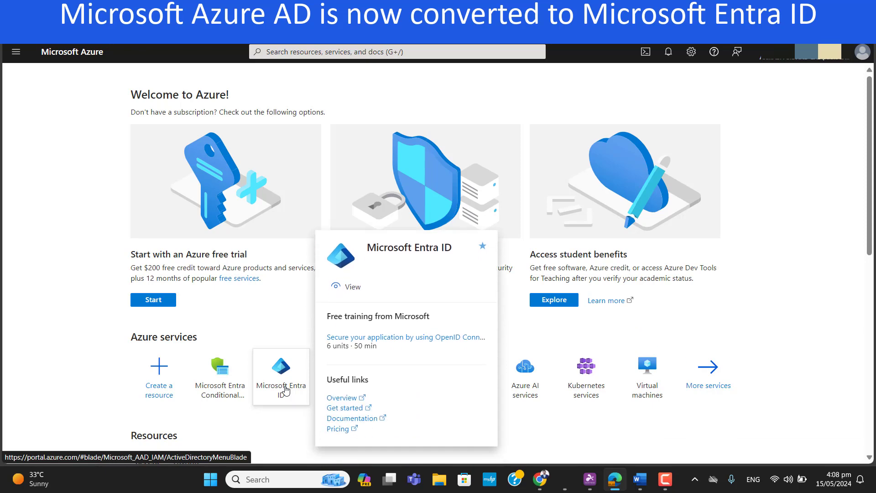
left_click(285, 390)
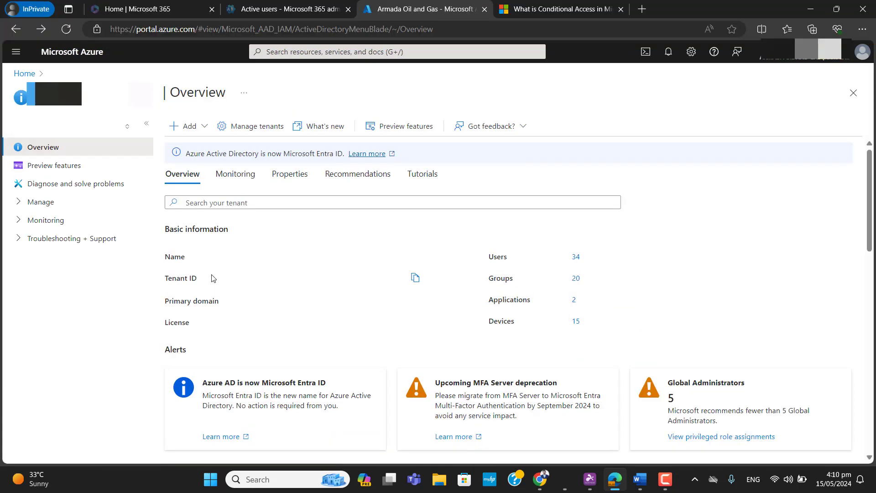
left_click(20, 206)
left_click_drag(148, 293, 145, 417)
left_click(59, 419)
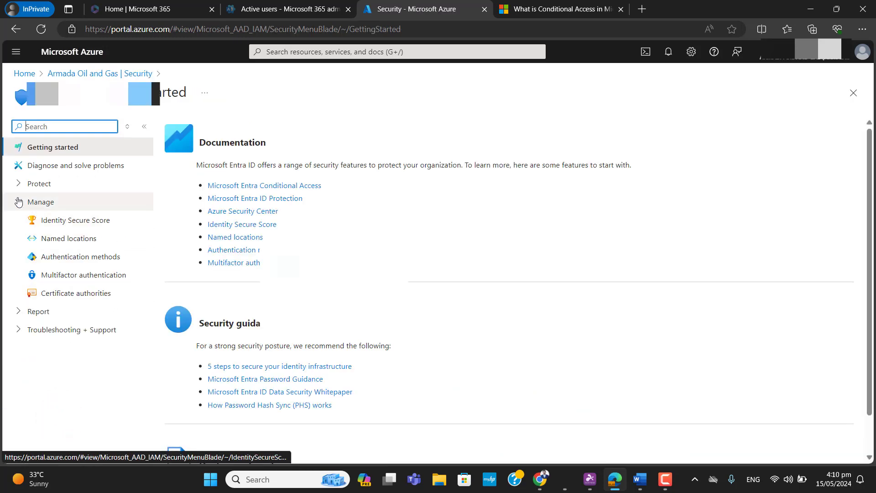
- Collapse the Manage group on the Security page and open Conditional Access from the Protect group
left_click(18, 202)
left_click(18, 202)
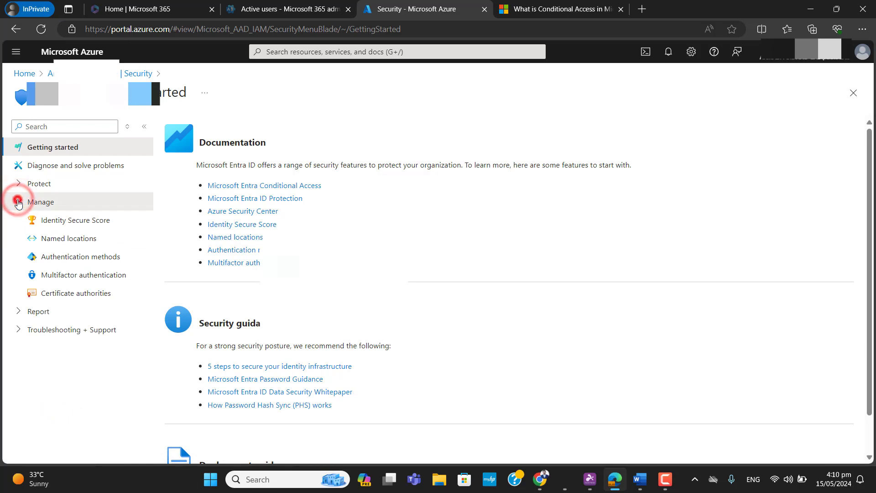
left_click(18, 202)
left_click(18, 184)
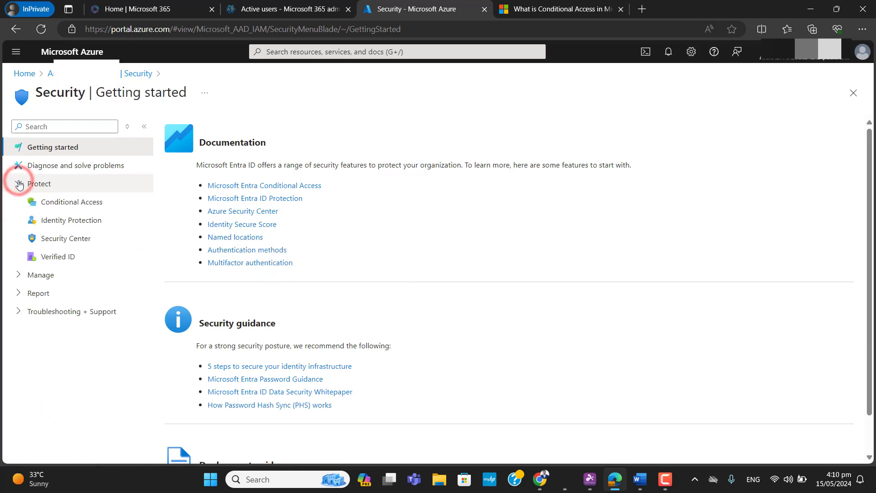
left_click(67, 203)
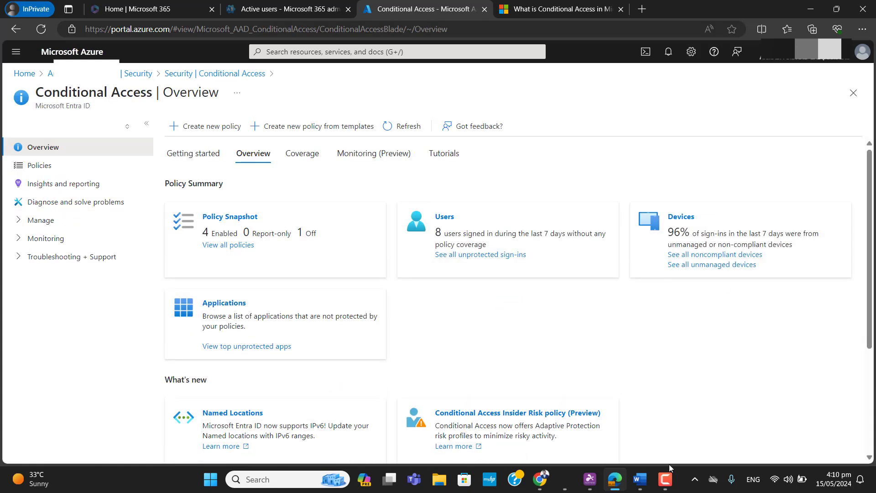
- Start creating a new Conditional Access policy without using a template
left_click(668, 481)
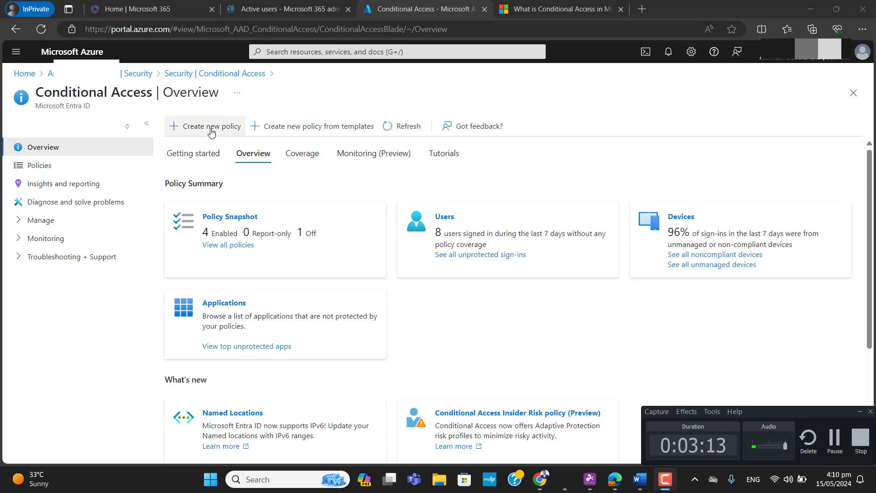
left_click(211, 131)
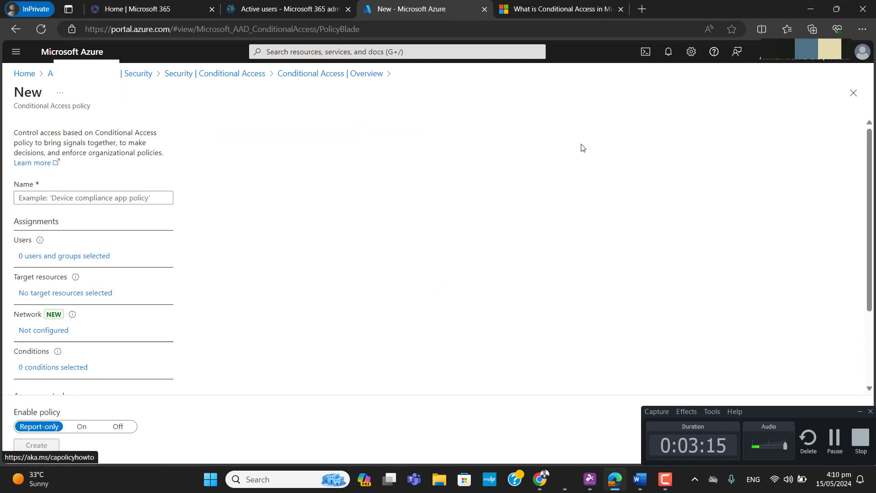
left_click(835, 438)
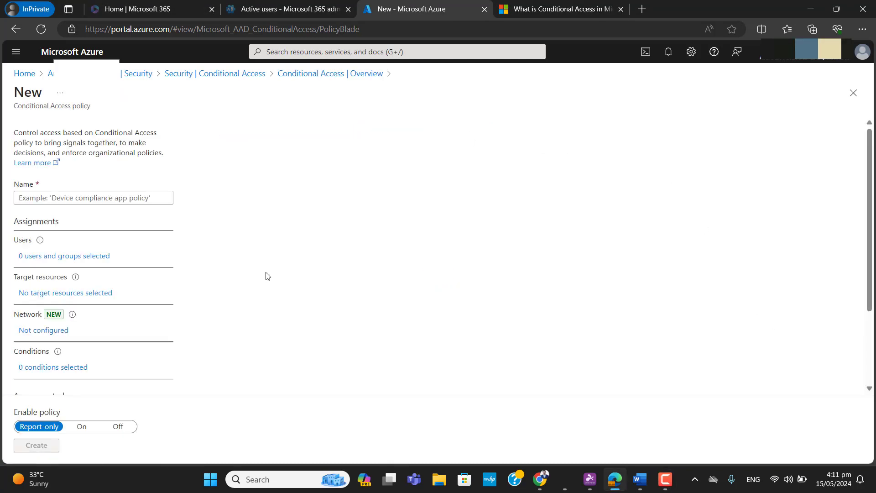
- Name the new Conditional Access policy "Enable MFA"
left_click(112, 197)
left_click(111, 199)
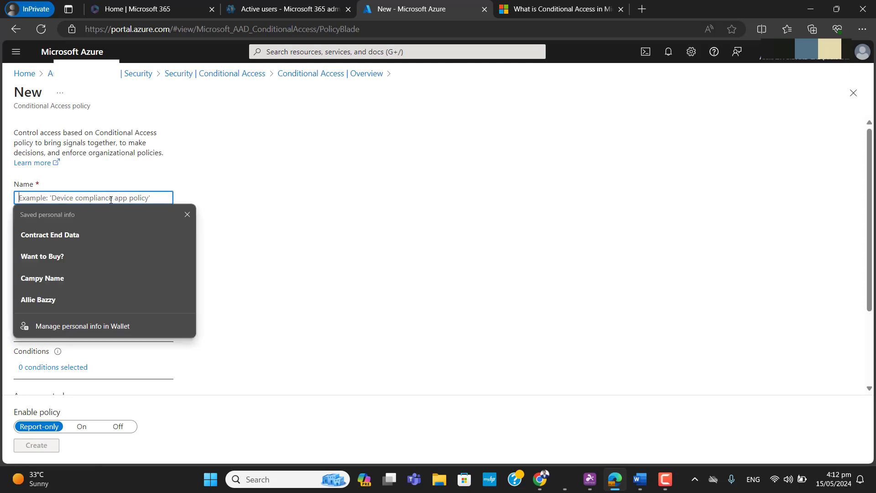
left_click(242, 200)
left_click(131, 200)
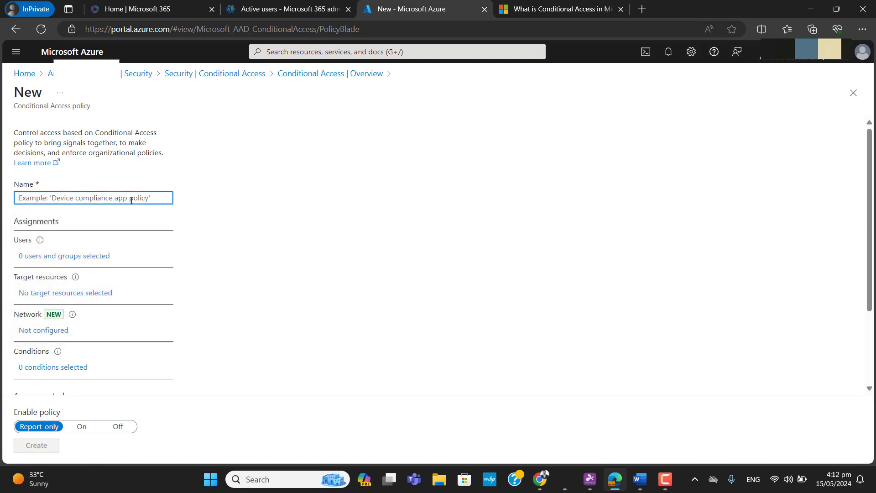
type("Enable MFA")
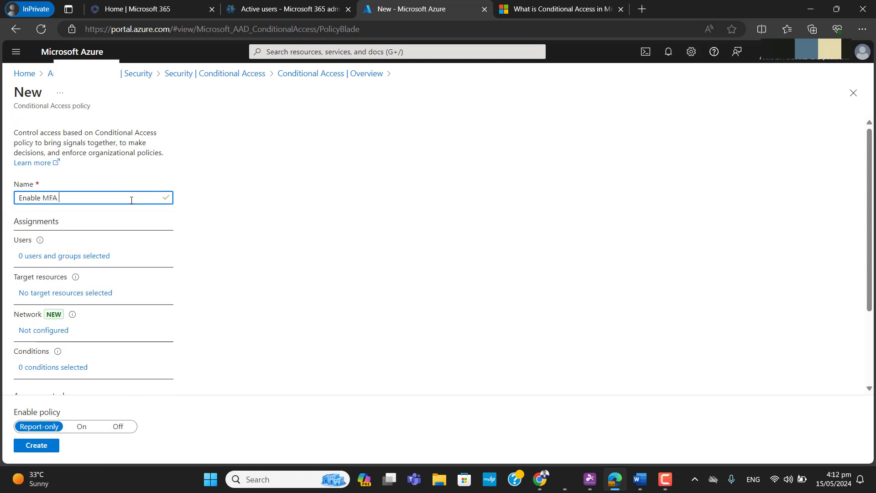
type(" for Everyon")
left_click_drag(106, 198, 61, 197)
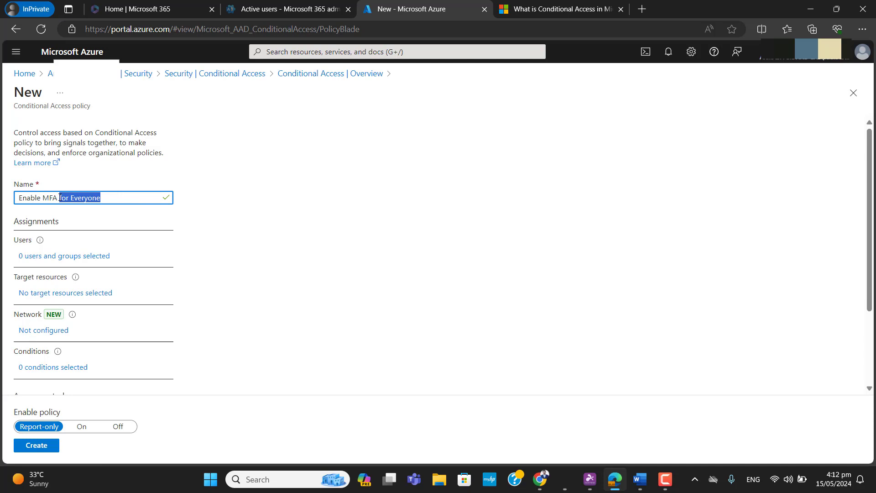
key("BackSpace")
- Set the policy's user assignment to include selected users and groups, and add a single test user
left_click(64, 263)
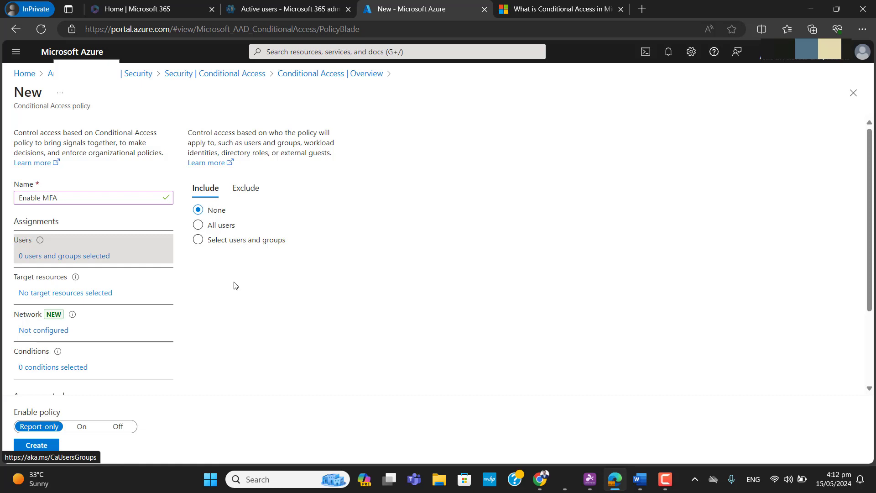
left_click(199, 240)
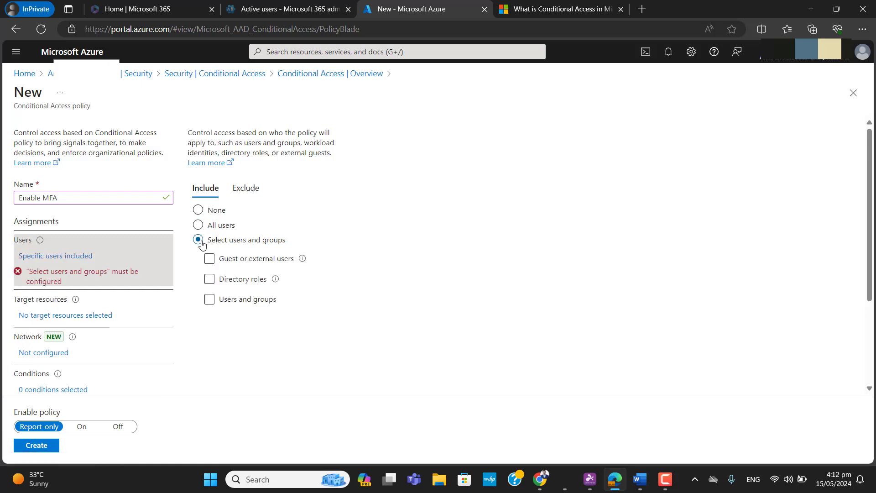
left_click(210, 300)
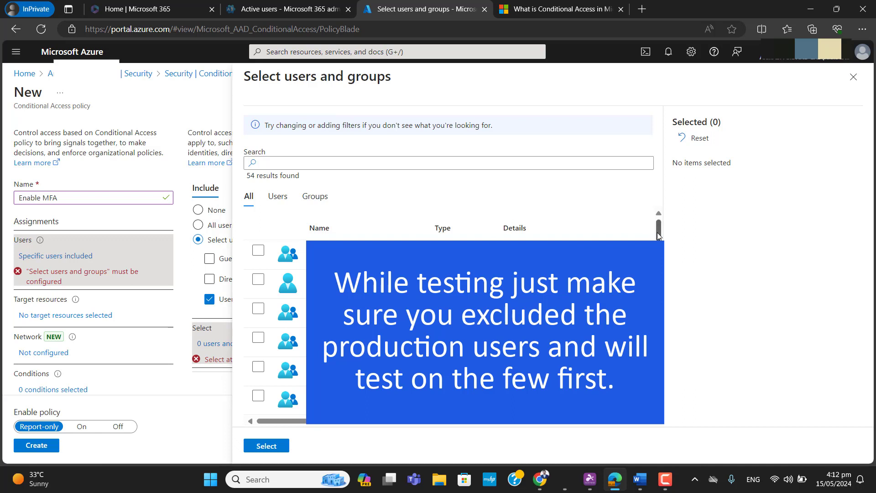
left_click_drag(658, 236, 658, 311)
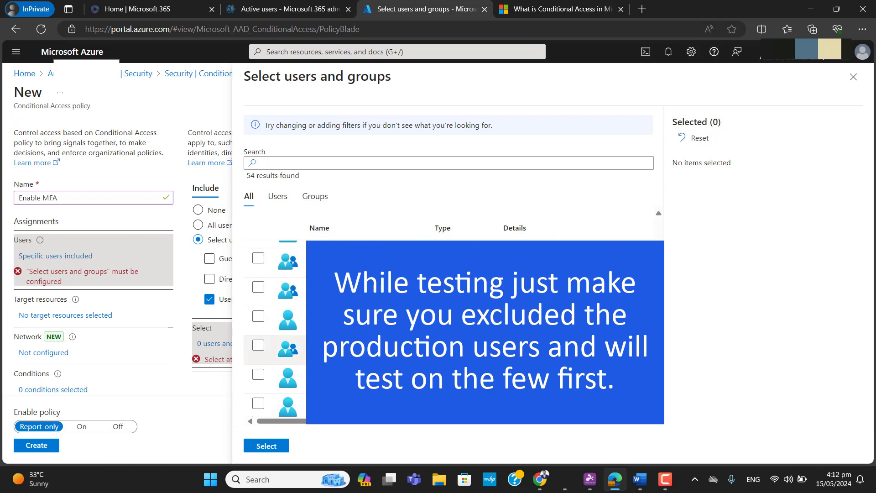
left_click(258, 376)
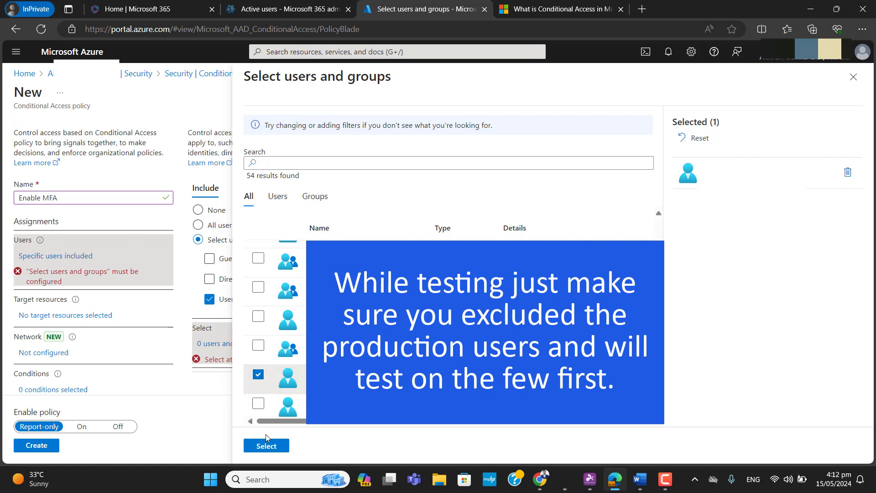
left_click(266, 446)
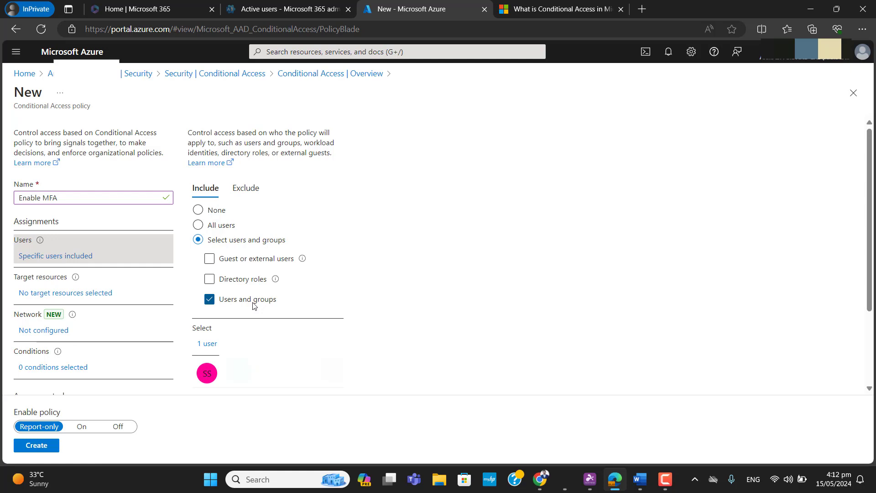
- Set the policy's target resources to include only select apps under Cloud apps
left_click(96, 293)
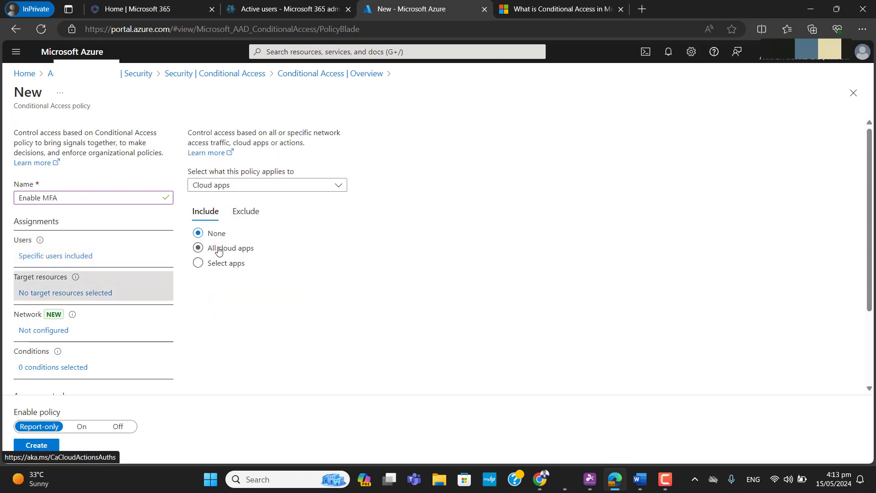
left_click(211, 263)
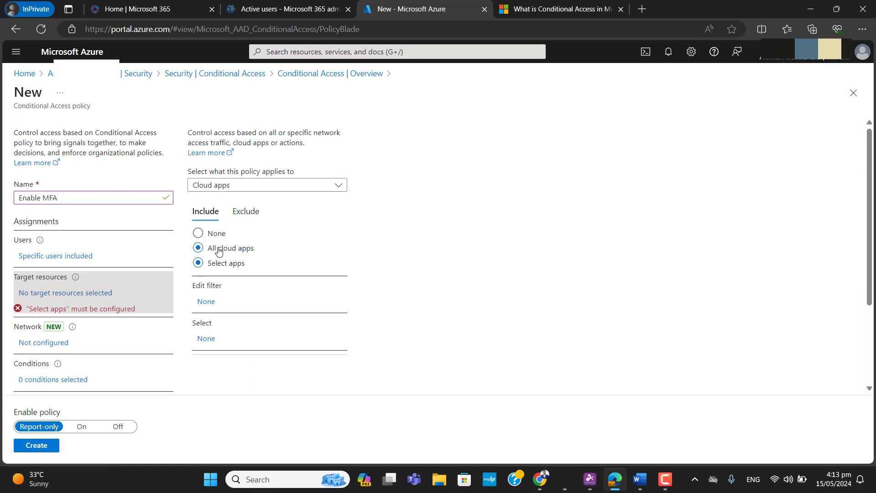
left_click(218, 250)
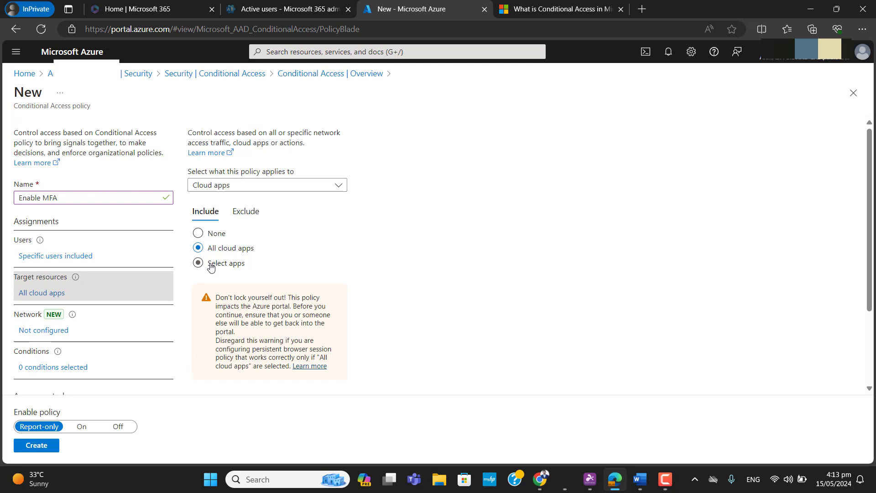
left_click(211, 267)
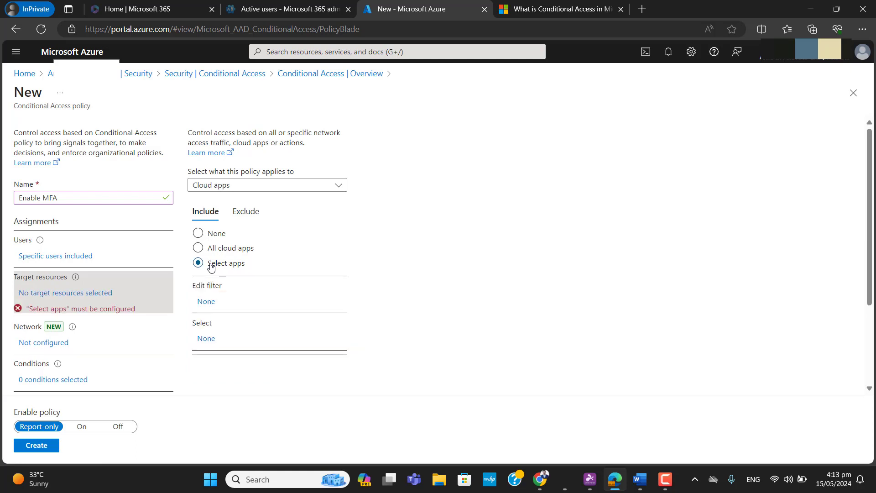
- Search the cloud apps for "office" and include Office 365 Exchange Online as the policy's target app
left_click(208, 338)
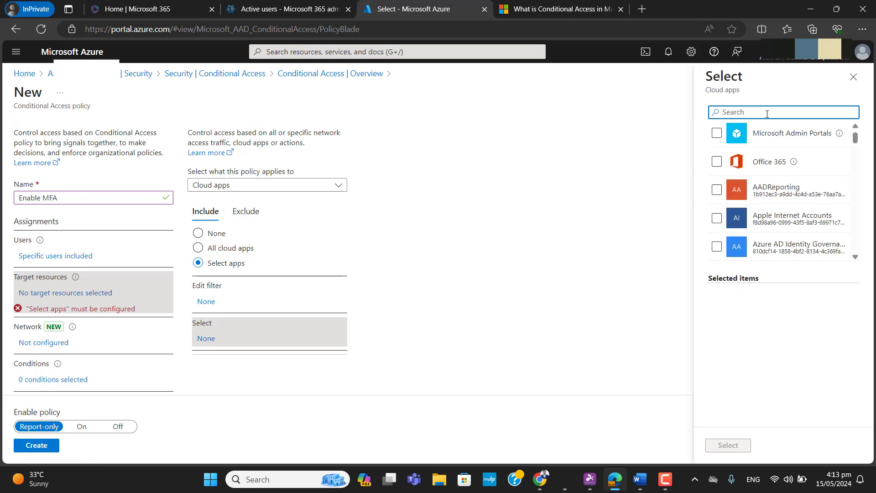
type("exchange")
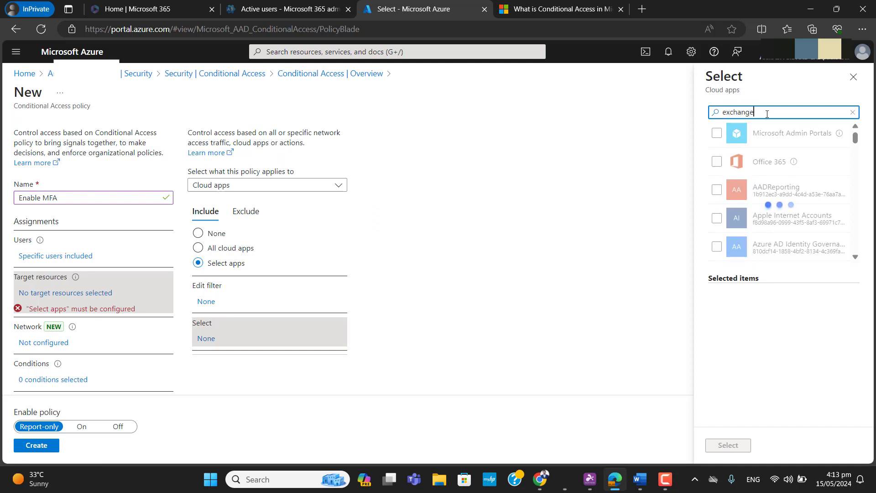
key("BackSpace")
key("BackSpace")
key("BackSpace")
key("BackSpace")
key("BackSpace")
key("BackSpace")
key("BackSpace")
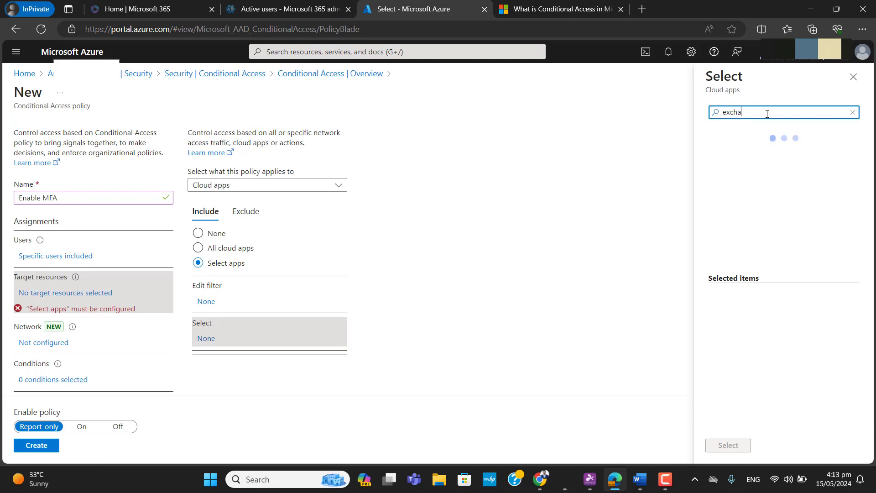
type("microsoft")
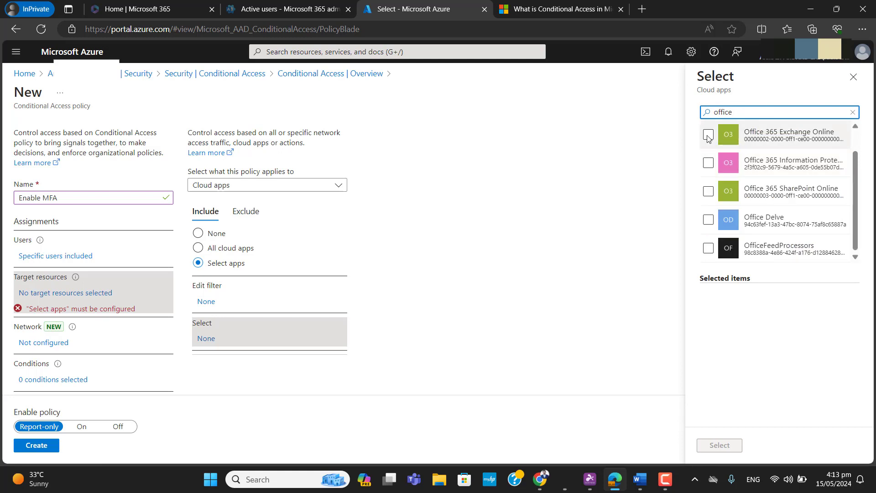
left_click(708, 134)
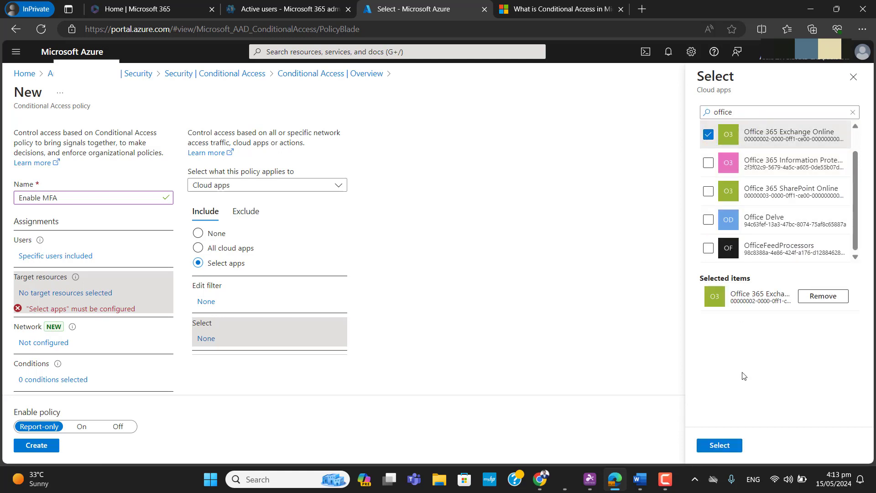
left_click(720, 445)
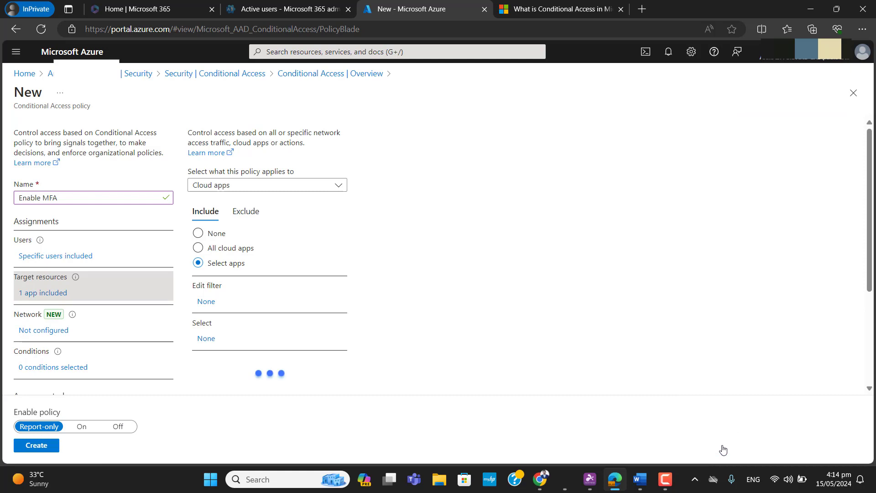
- Set the policy's grant control to grant access and require multifactor authentication
scroll(870, 239, "down", 3)
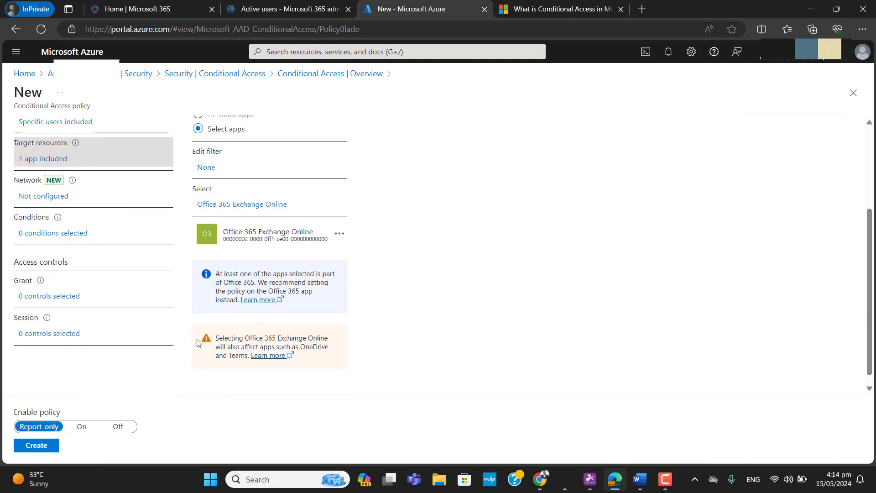
left_click(43, 299)
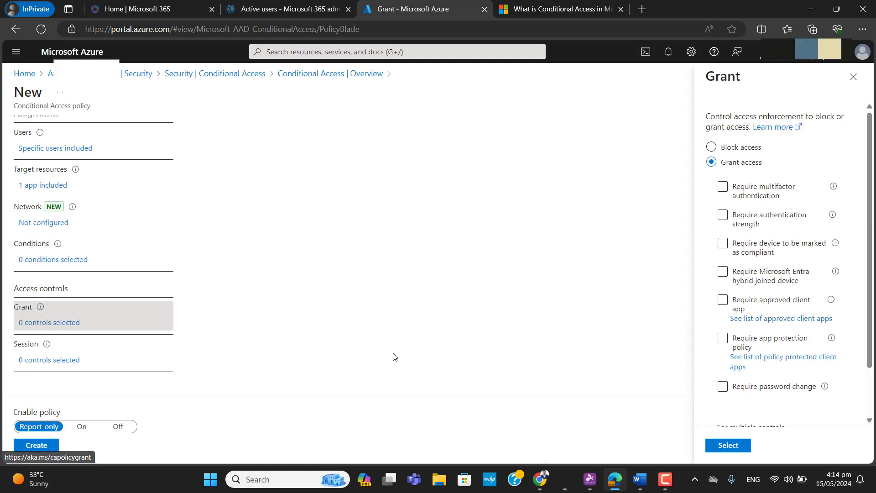
left_click(729, 189)
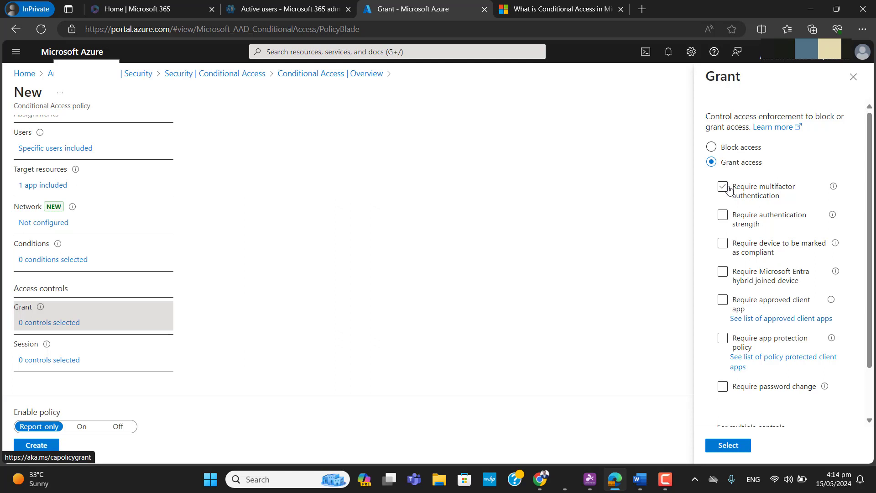
left_click(728, 189)
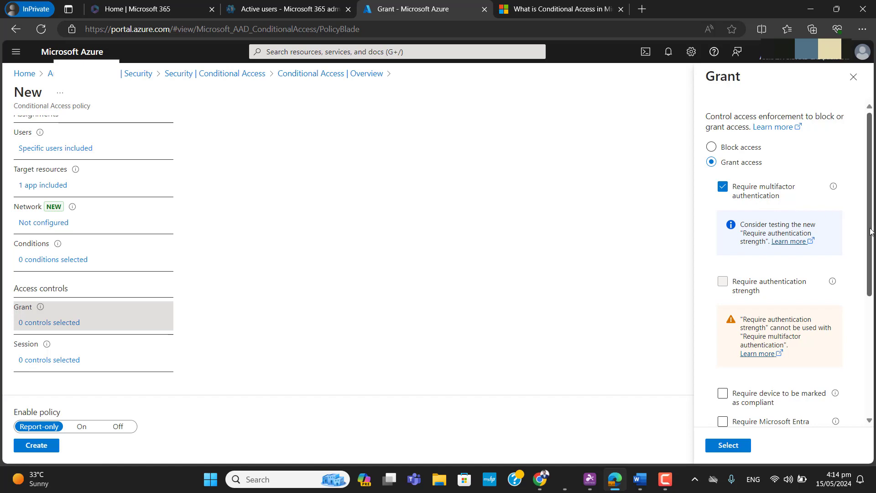
left_click_drag(871, 231, 864, 386)
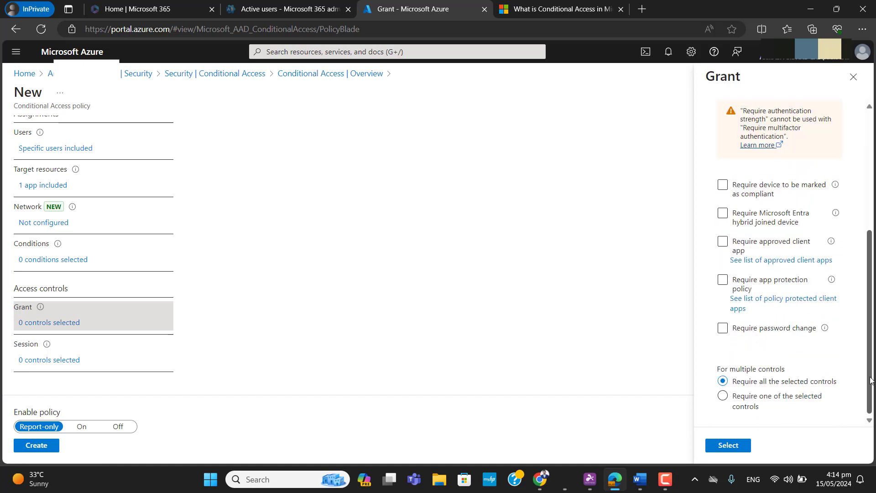
scroll(737, 182, "up", 5)
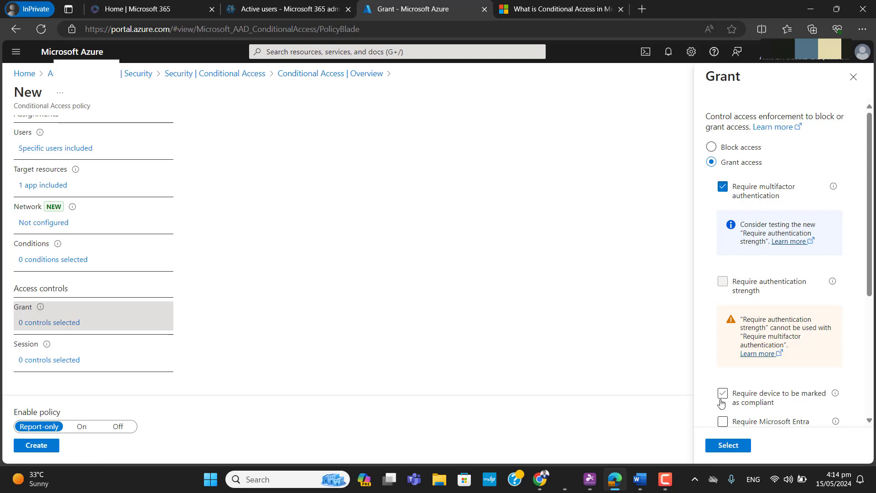
left_click(725, 445)
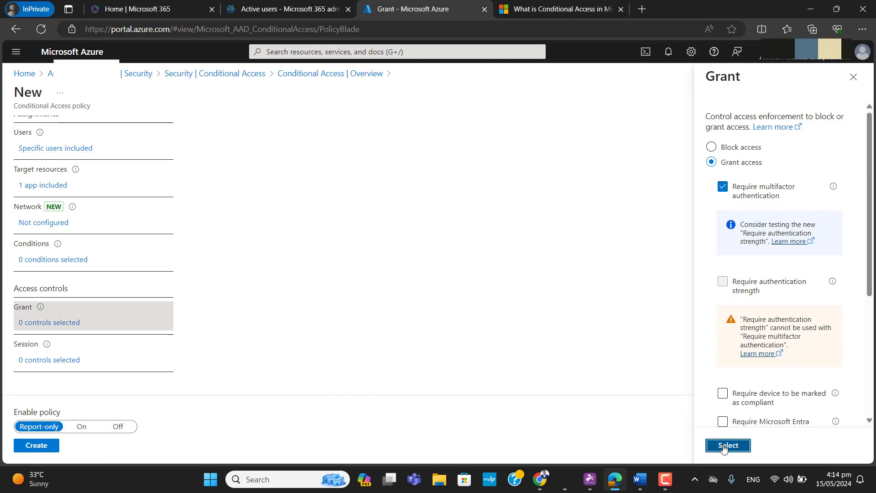
- Set Enable policy to On and create the Enable MFA policy
left_click(82, 427)
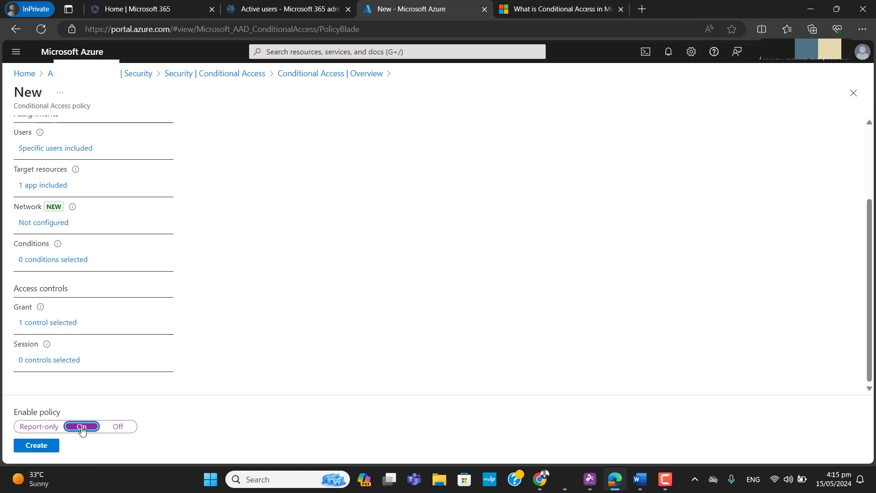
left_click(43, 446)
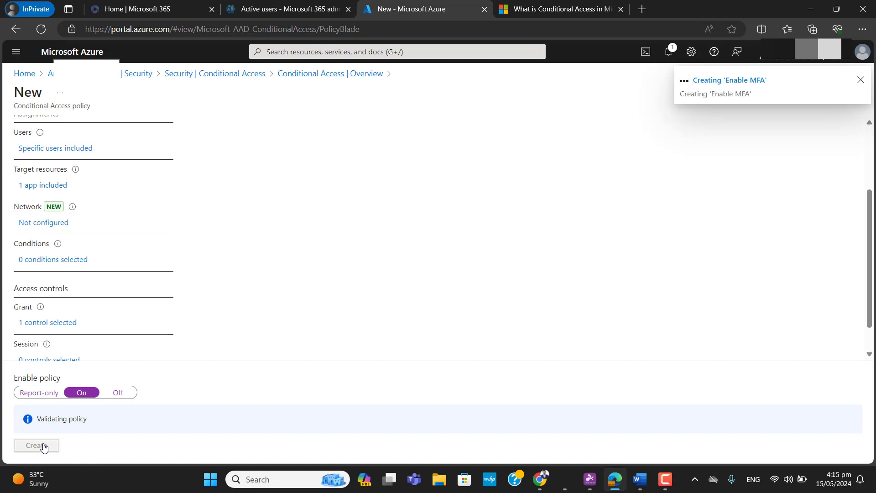
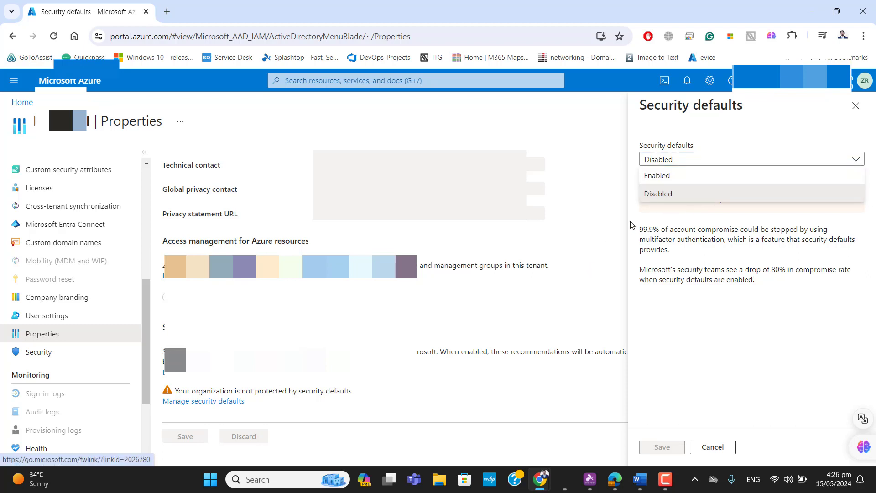
- Close the Security defaults settings without changes and highlight the Manage security defaults link on the tenant's Properties page
left_click(856, 105)
left_click(856, 105)
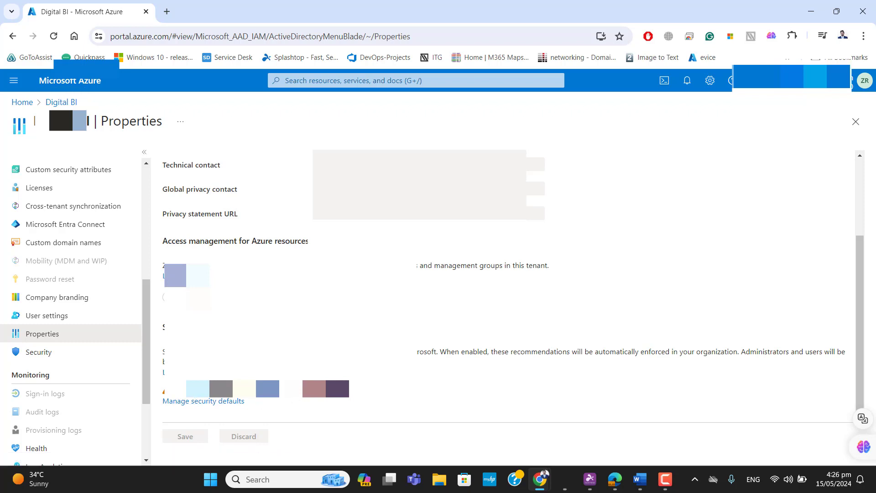
left_click_drag(160, 401, 321, 404)
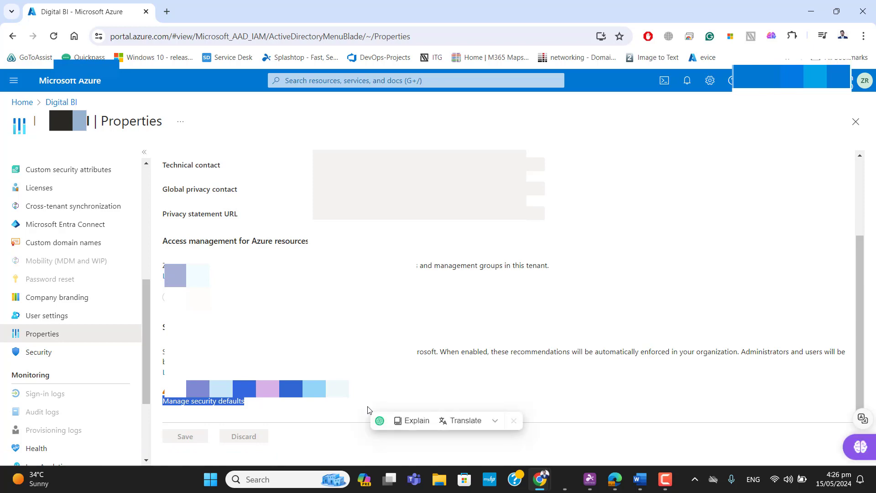
- Switch to the Edge window and highlight the Properties page notice about Conditional Access policies and security defaults
key("alt+Tab")
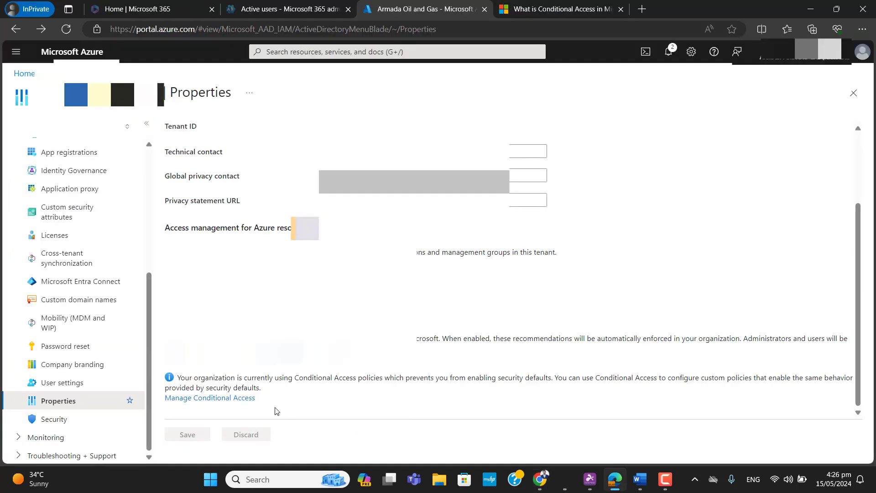
left_click_drag(177, 378, 852, 378)
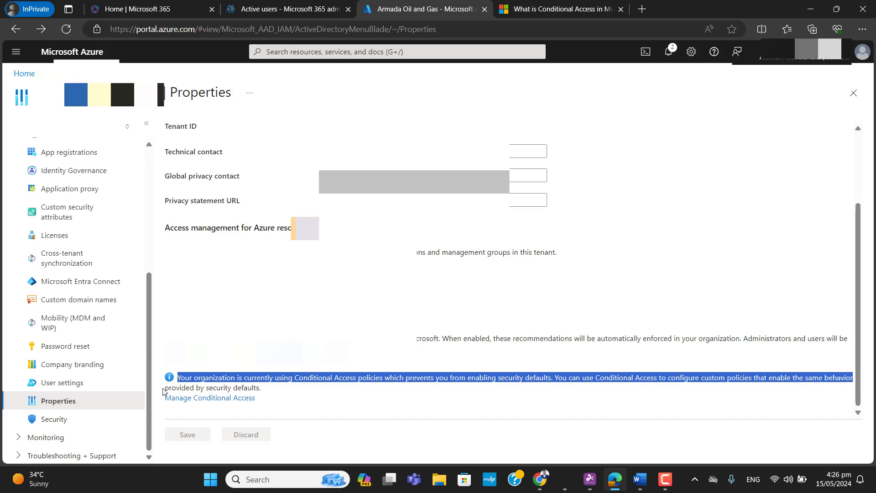
left_click_drag(165, 388, 261, 389)
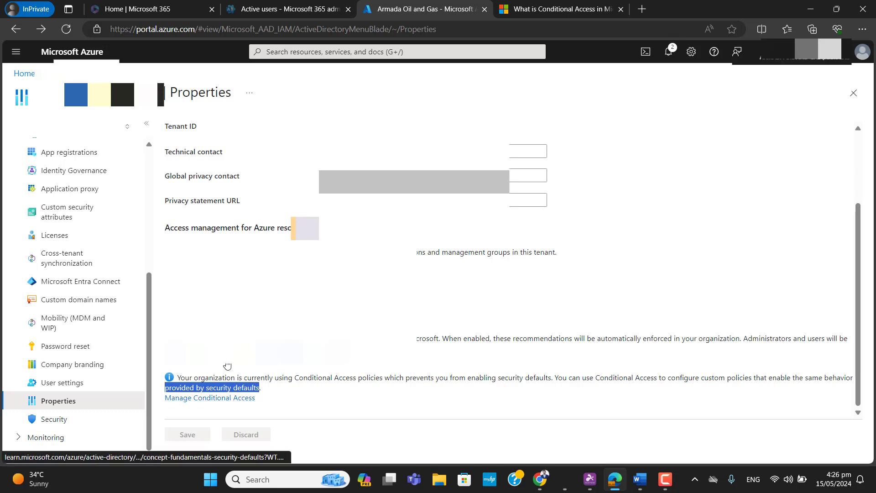
left_click(285, 394)
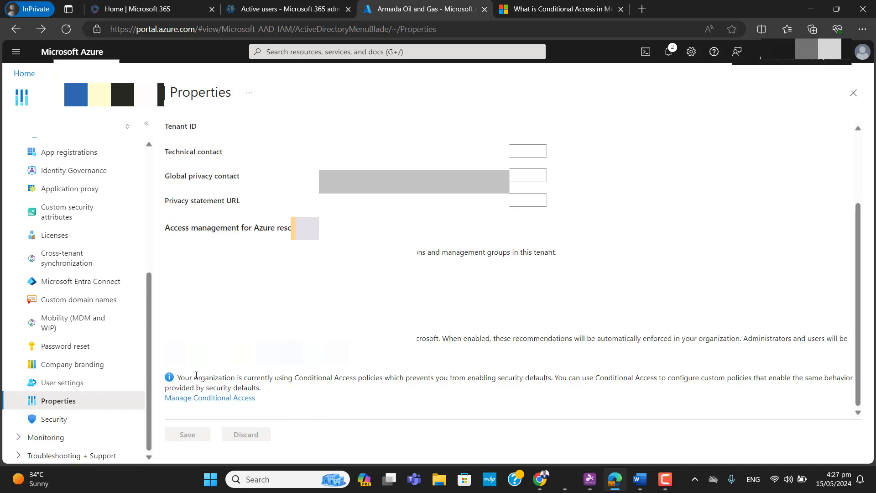
left_click_drag(177, 380, 269, 397)
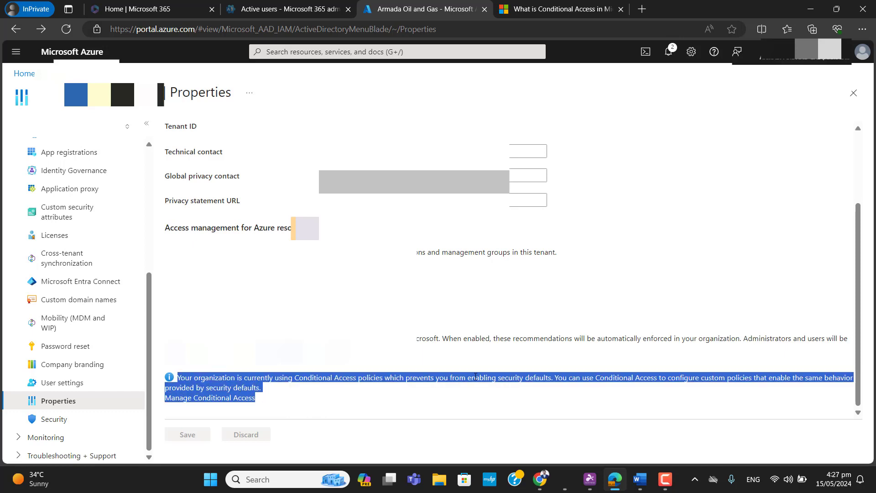
- Switch back to Chrome and open the tenant's Security defaults setting to view its options
left_click(540, 479)
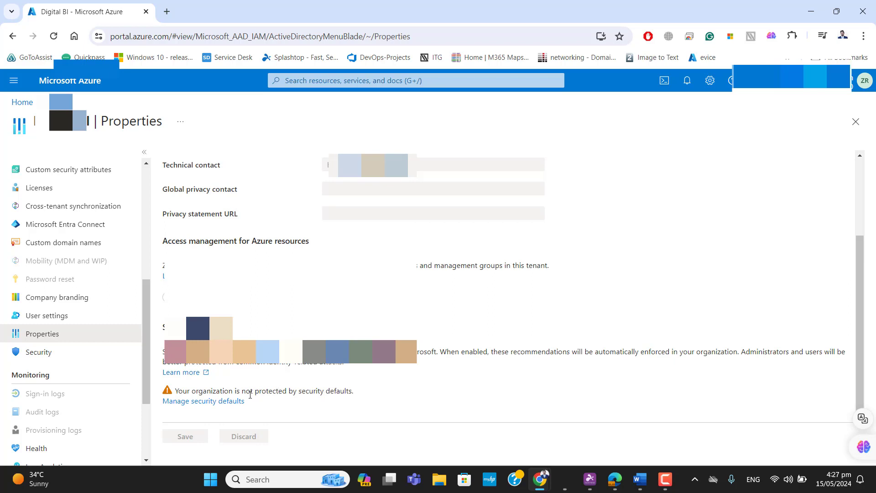
left_click(221, 401)
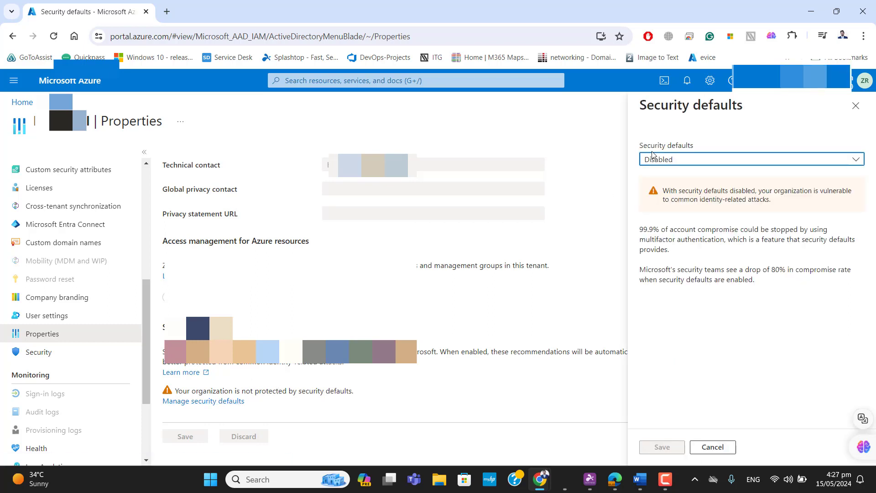
left_click(745, 159)
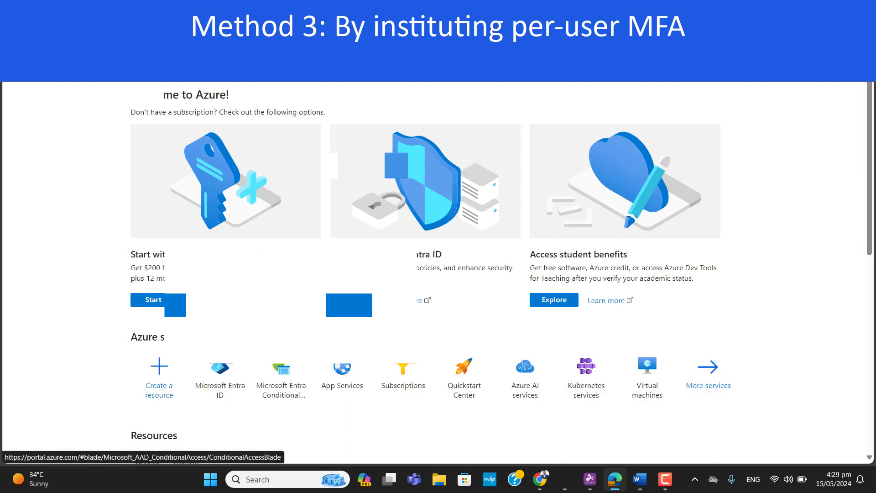
- Open the Per-user MFA page from the Microsoft Entra ID users list and close the Conditional Access documentation page
left_click(227, 370)
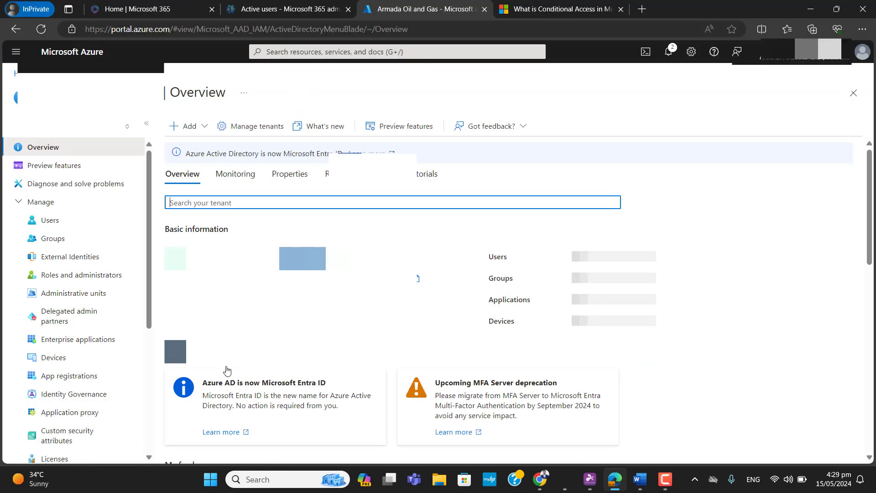
left_click(50, 223)
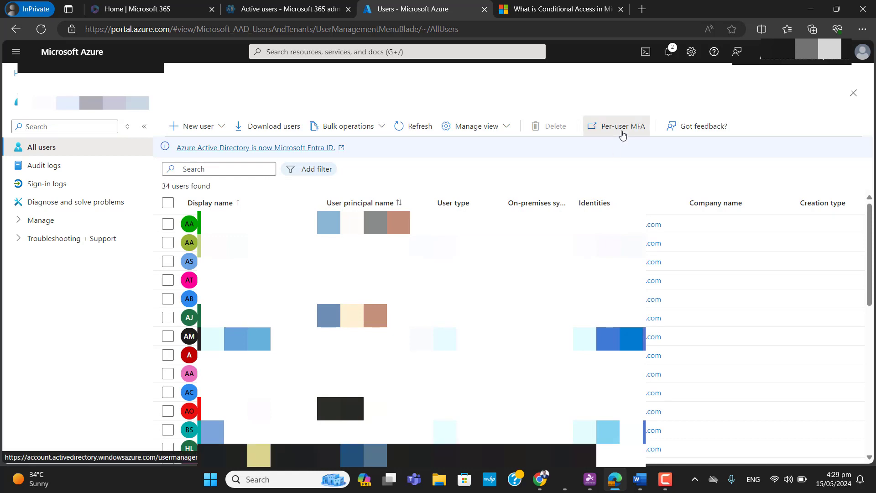
left_click(622, 126)
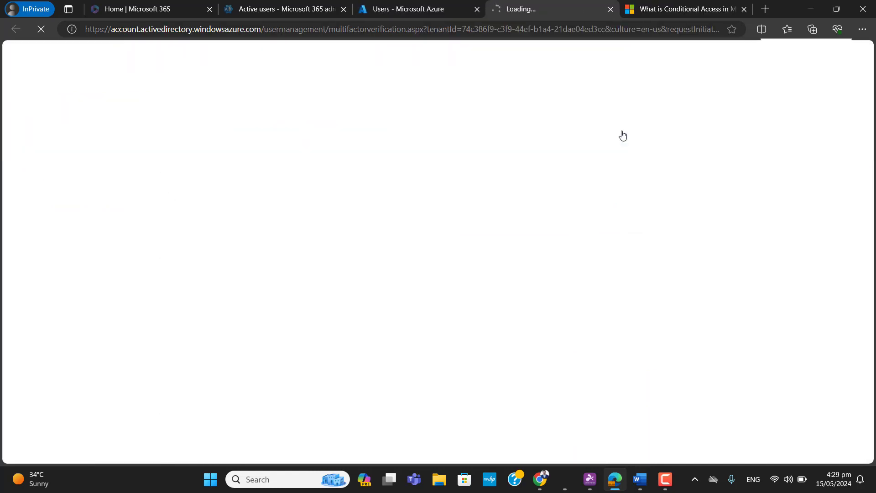
left_click(743, 9)
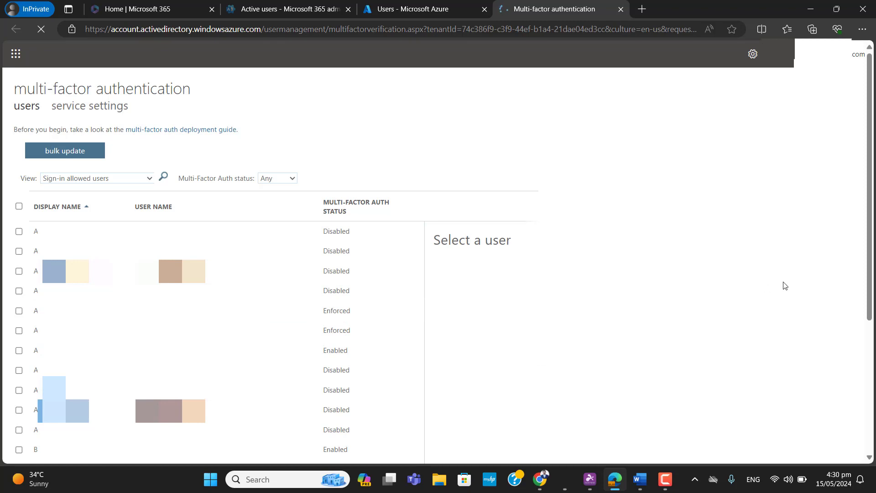
- Select the second and third users in the multi-factor authentication list to view their quick steps, and clear both selections
left_click(257, 260)
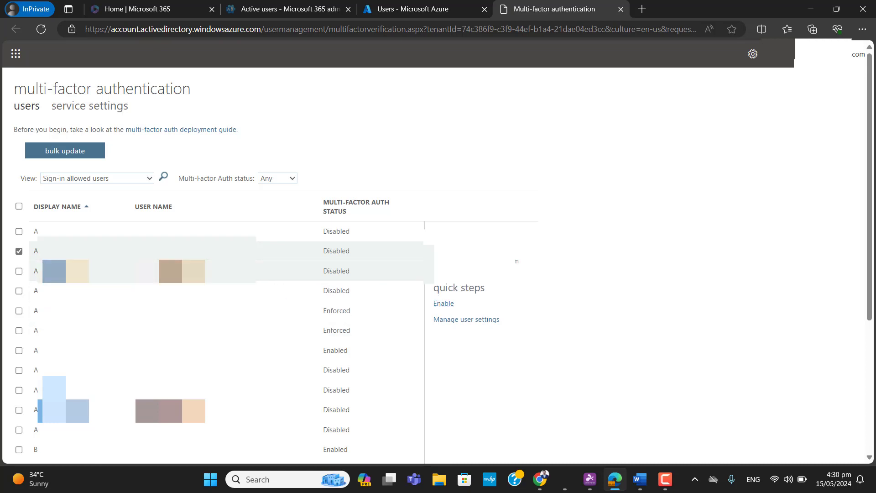
left_click(19, 271)
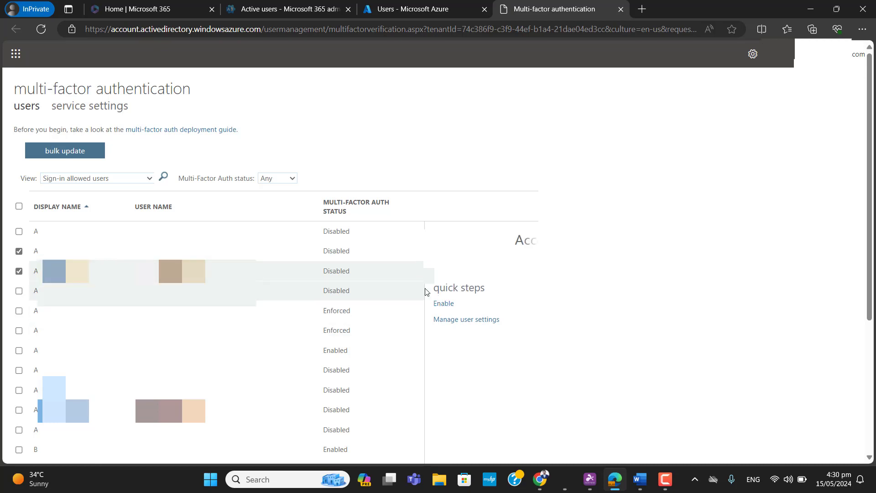
left_click(18, 251)
left_click(19, 270)
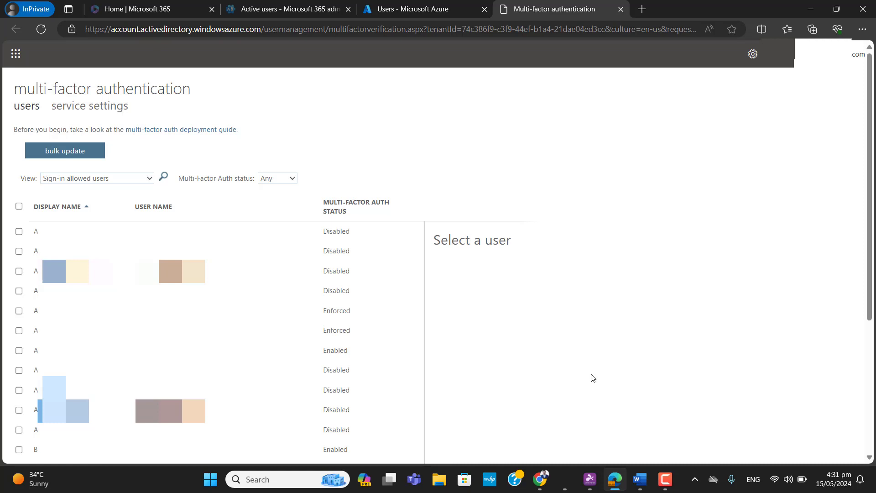
- Open the multi-factor authentication service settings and clear the IP address subnets listed under trusted ips
left_click(91, 112)
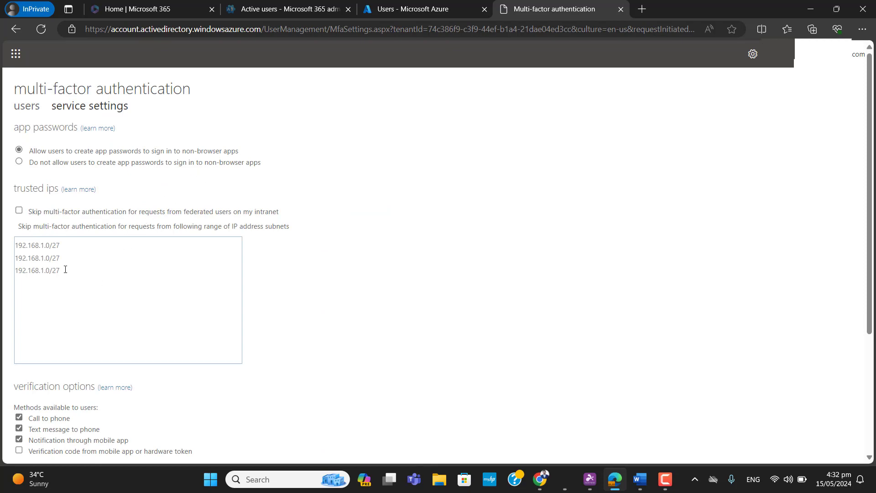
left_click_drag(65, 270, 14, 242)
key("BackSpace")
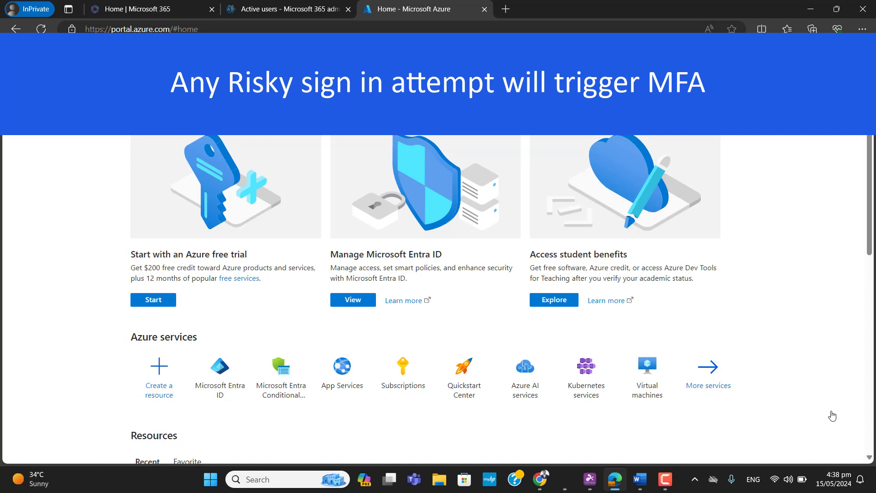
- Open Microsoft Entra ID from the Azure portal home page and show its Manage section
mouse_move(565, 397)
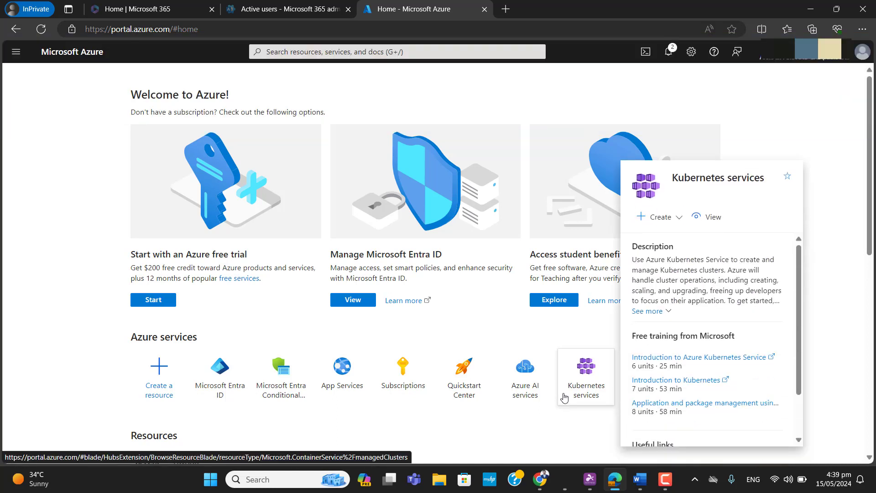
left_click(138, 29)
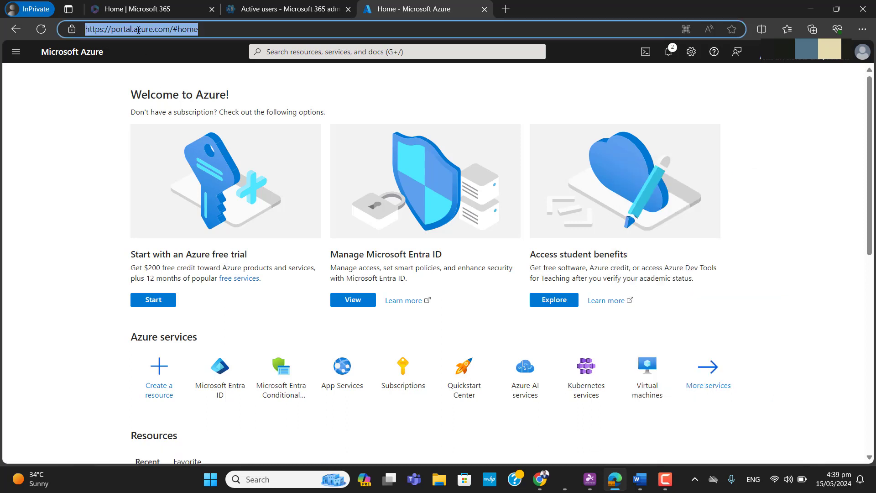
left_click(139, 30)
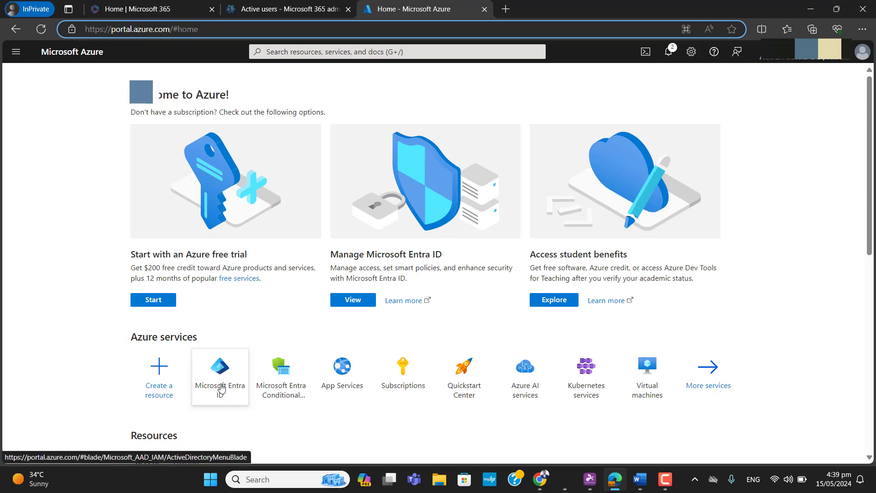
mouse_move(218, 388)
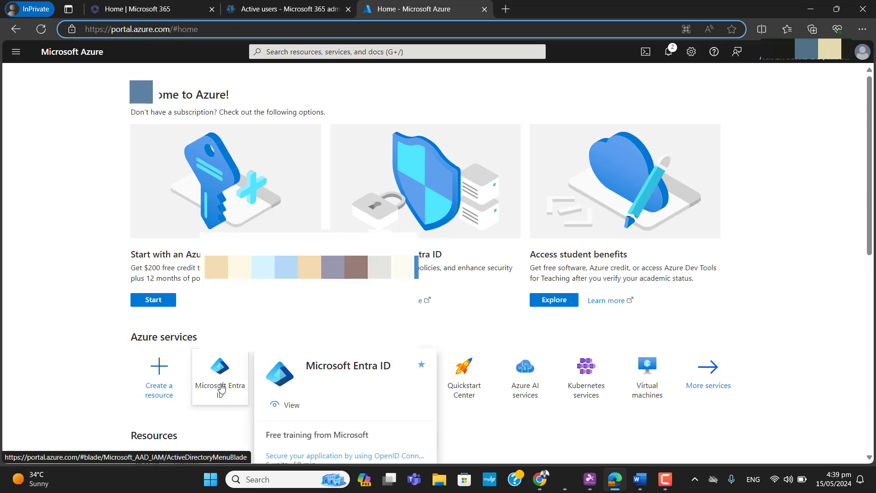
left_click(221, 389)
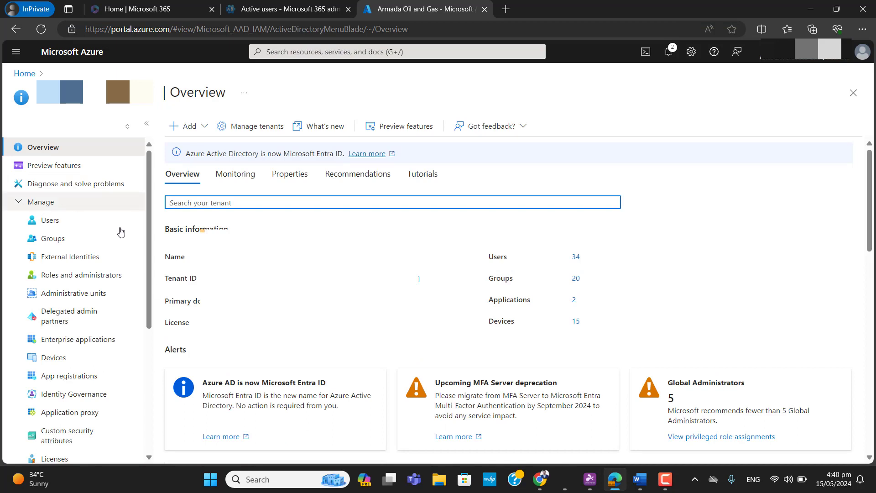
left_click(19, 202)
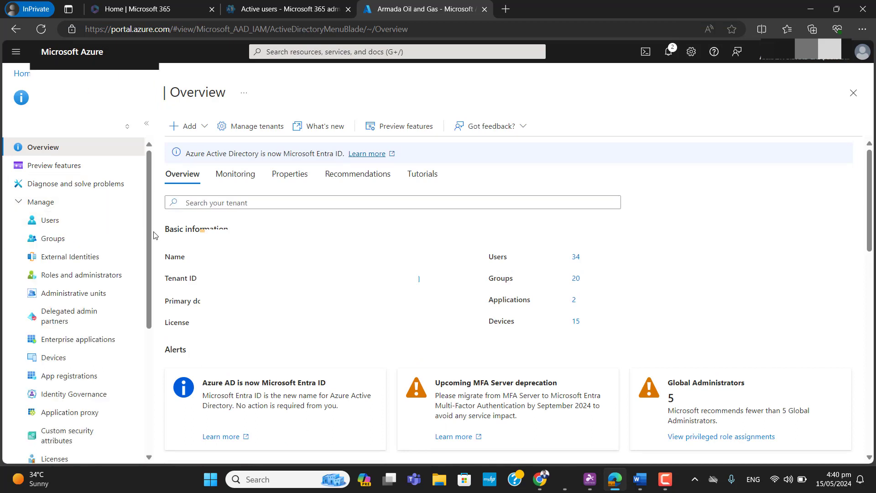
- Open the Sign-in risk policy of Identity Protection from the security section of Microsoft Entra ID
left_click_drag(150, 238, 144, 376)
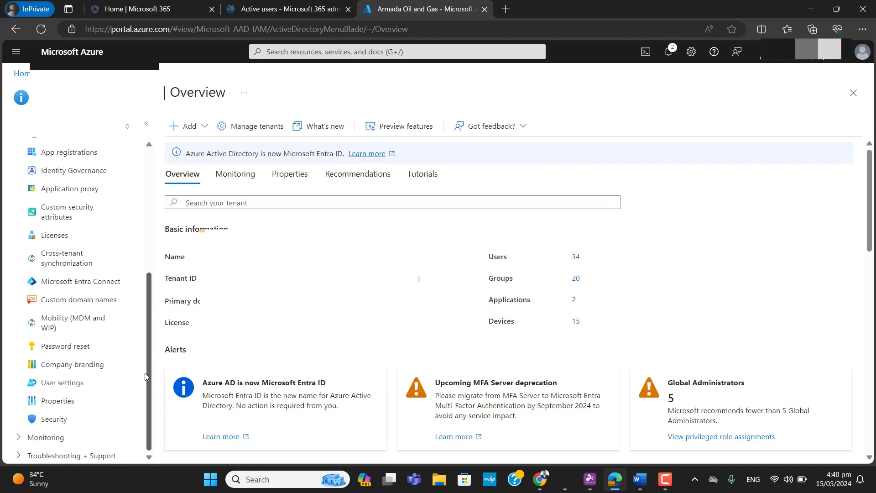
left_click(70, 419)
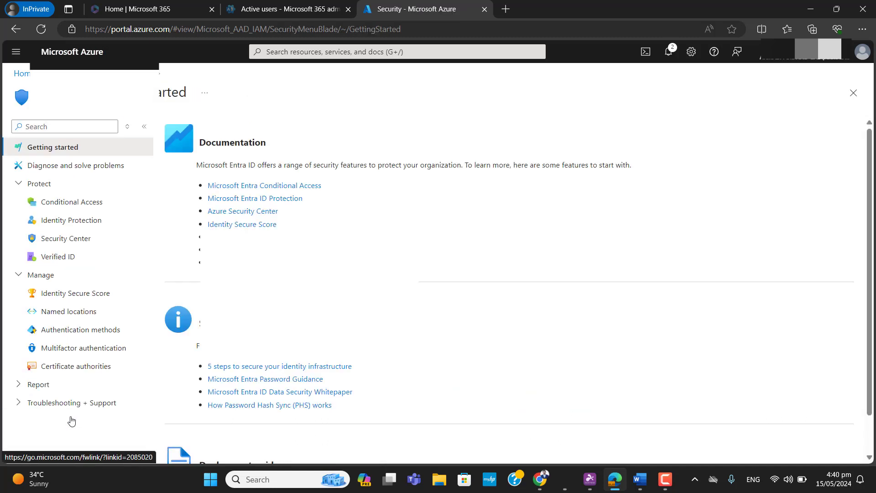
left_click(69, 220)
left_click(18, 222)
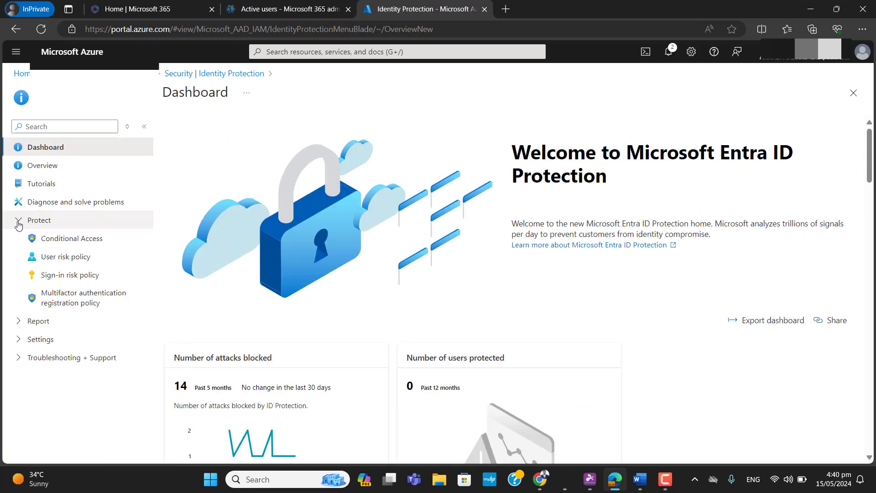
left_click(72, 280)
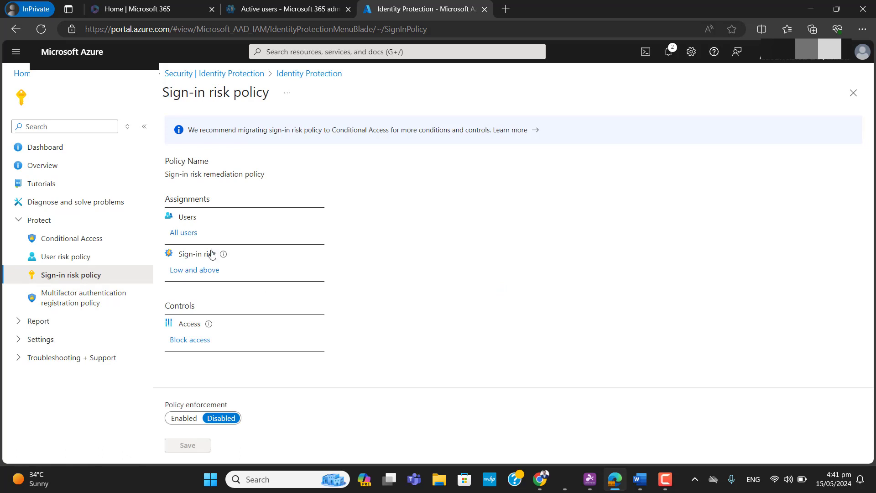
- Restrict the sign-in risk policy to selected individuals and groups, including only the user found by searching for "sspr"
left_click(183, 234)
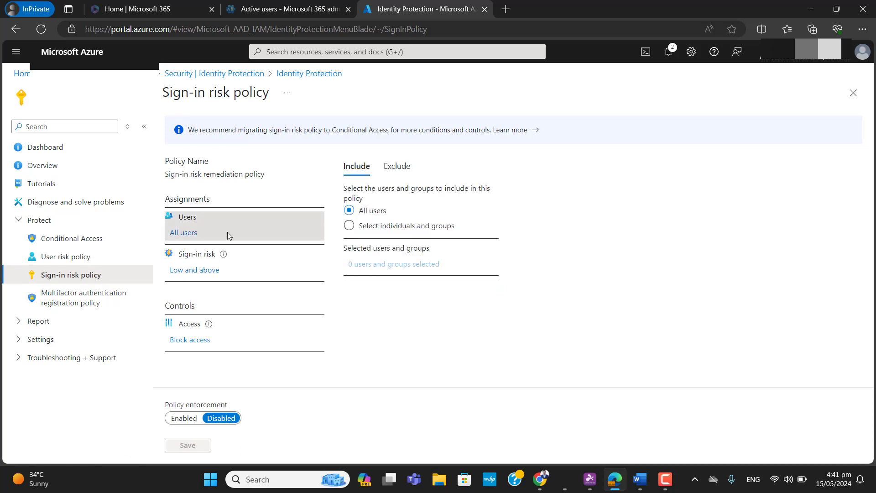
left_click(349, 226)
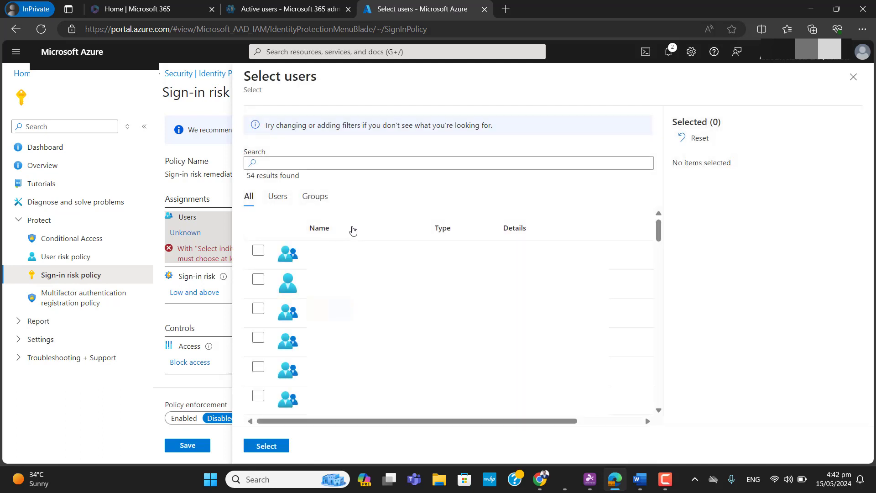
left_click(328, 163)
type("sspre")
key("BackSpace")
left_click(259, 255)
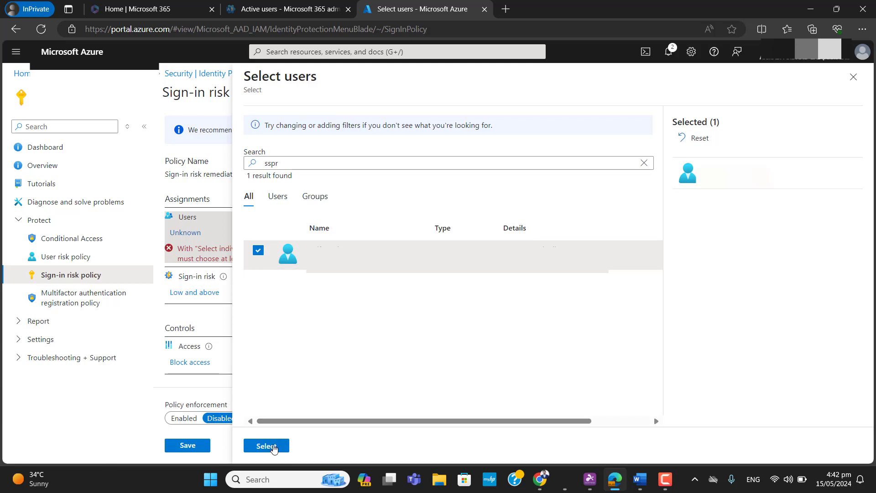
left_click(266, 445)
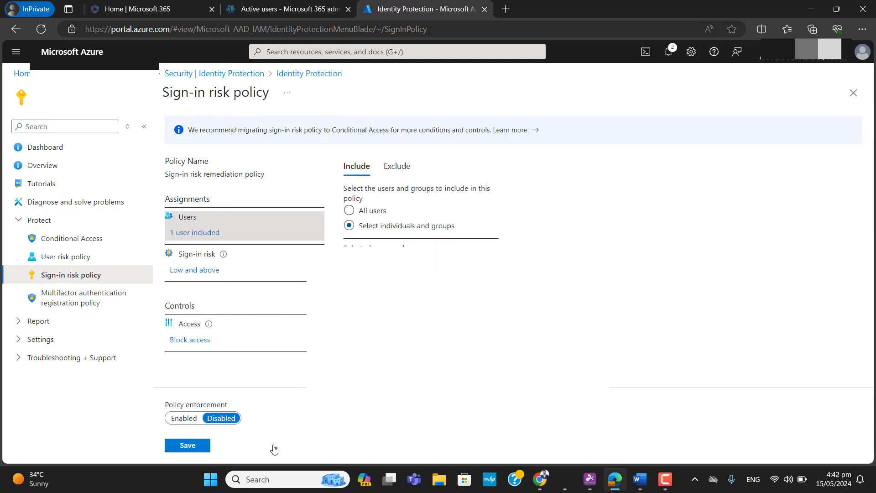
- Set the policy's sign-in risk level to Medium and above
left_click(199, 271)
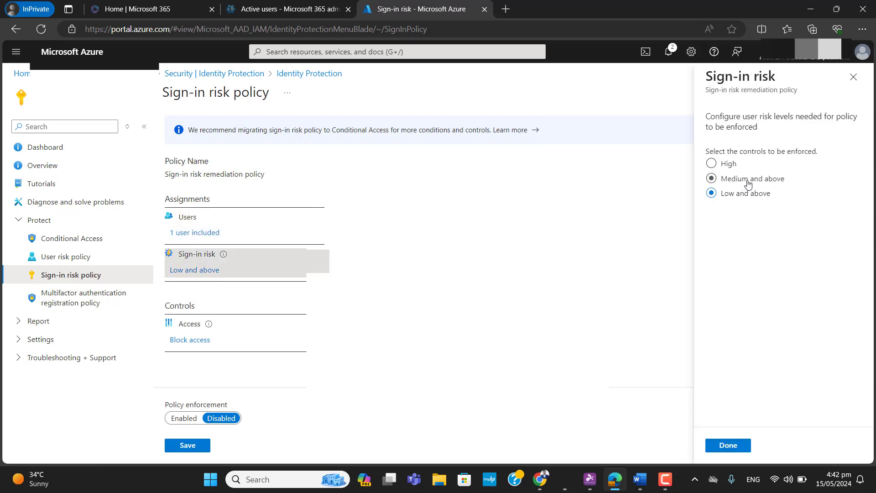
left_click(748, 181)
left_click(729, 447)
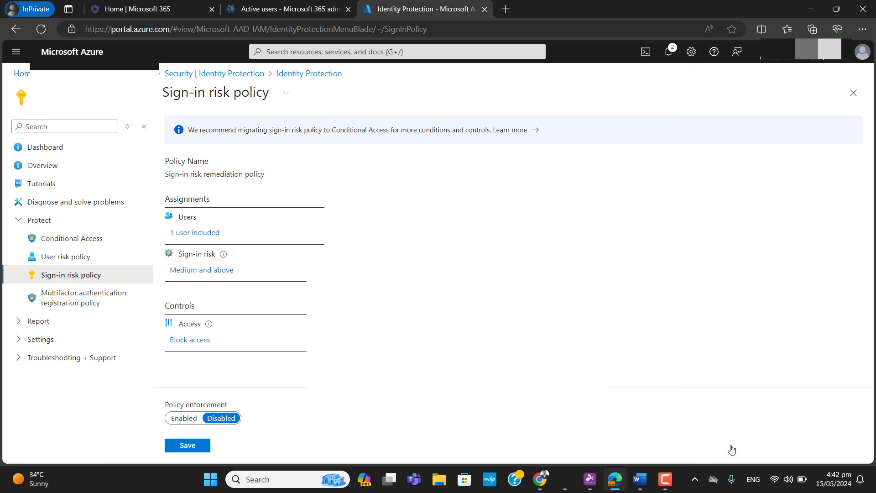
- Set the policy's access control to allow access with multifactor authentication required, and set policy enforcement to Enabled
left_click(188, 341)
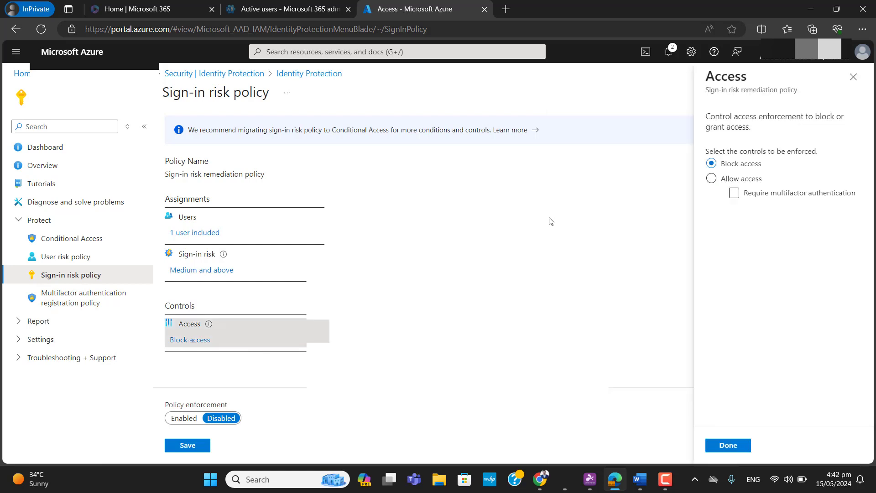
left_click(711, 179)
left_click(763, 196)
left_click(725, 450)
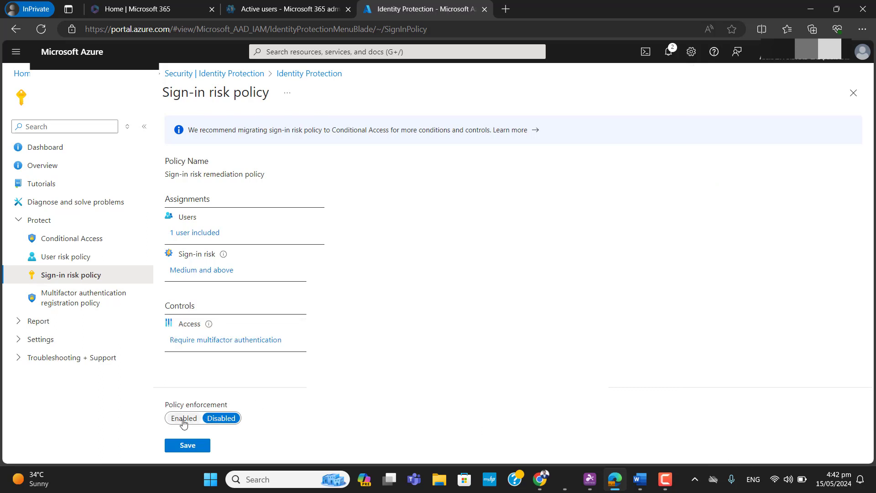
left_click(183, 422)
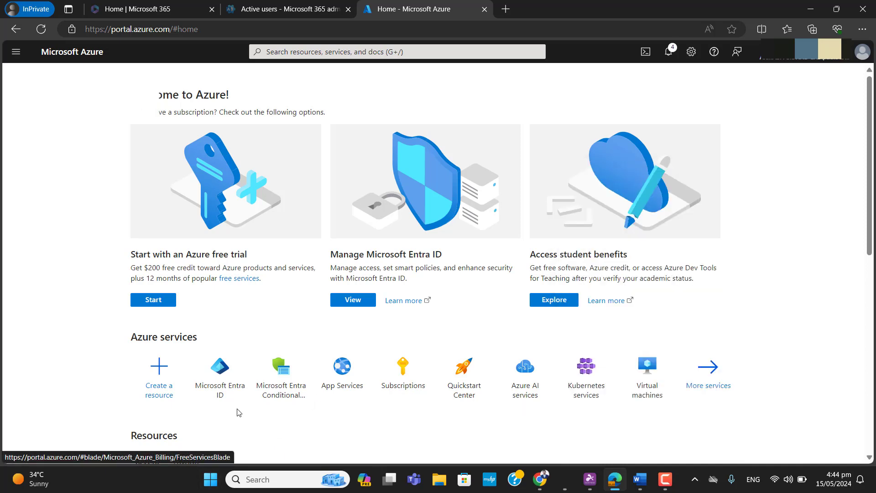
- Open the sign-in logs in the Monitoring section of Microsoft Entra ID from the Azure portal home page
left_click(226, 392)
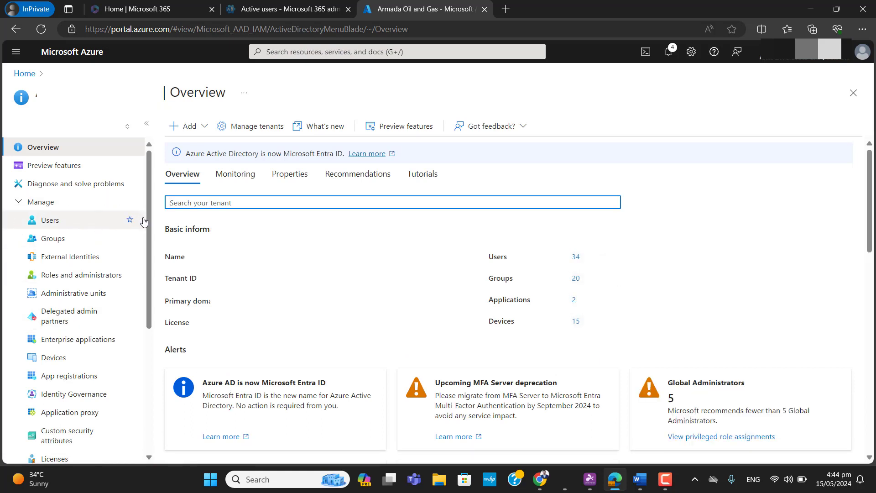
mouse_move(148, 230)
left_mouse_down()
mouse_move(145, 360)
mouse_move(147, 226)
left_mouse_up()
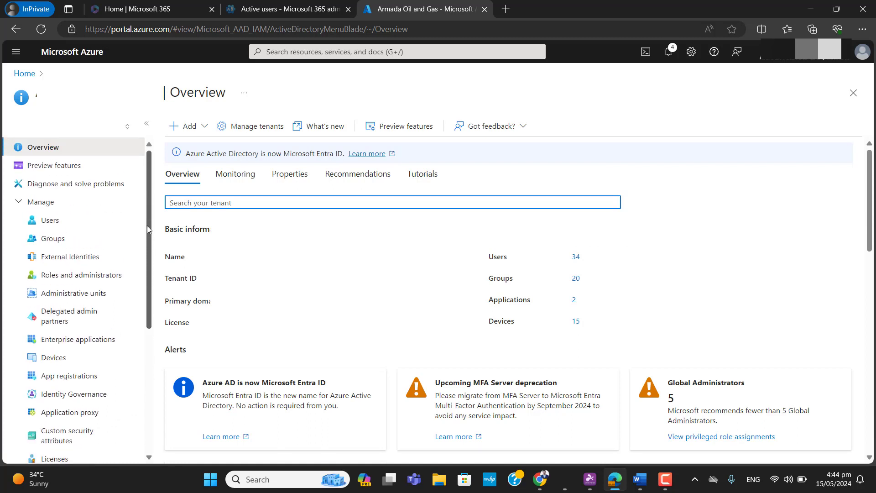
left_click(19, 202)
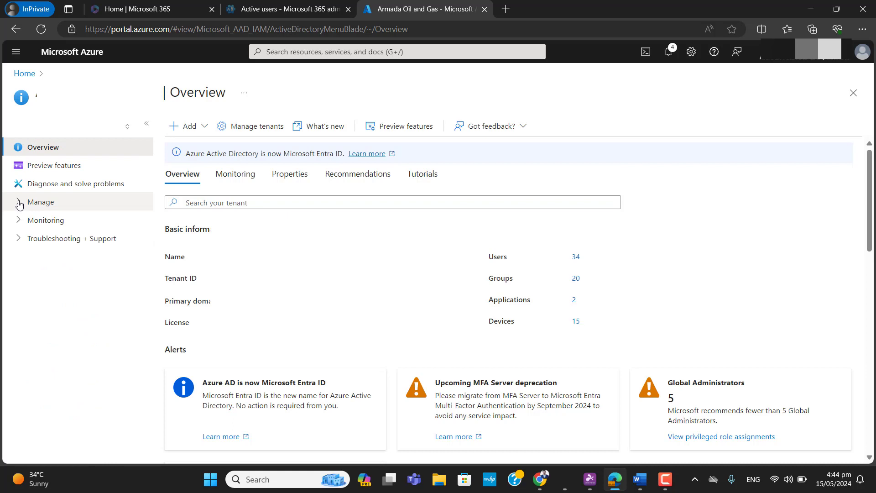
left_click(19, 222)
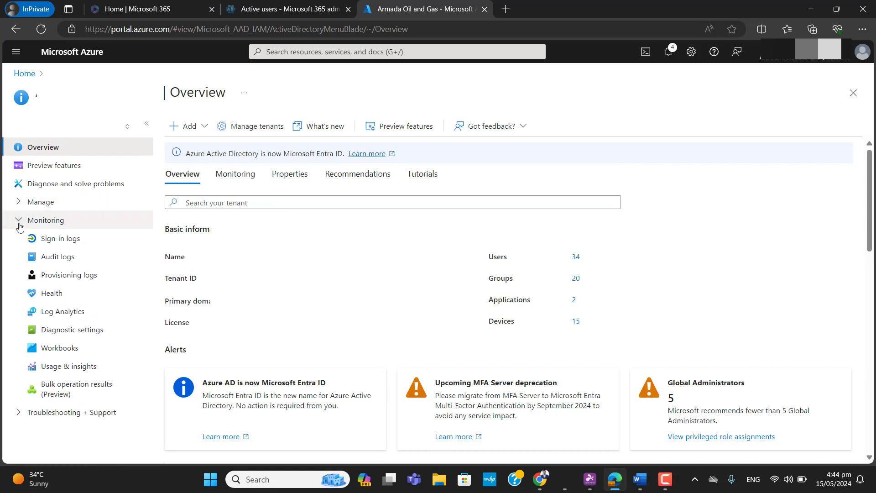
left_click(70, 242)
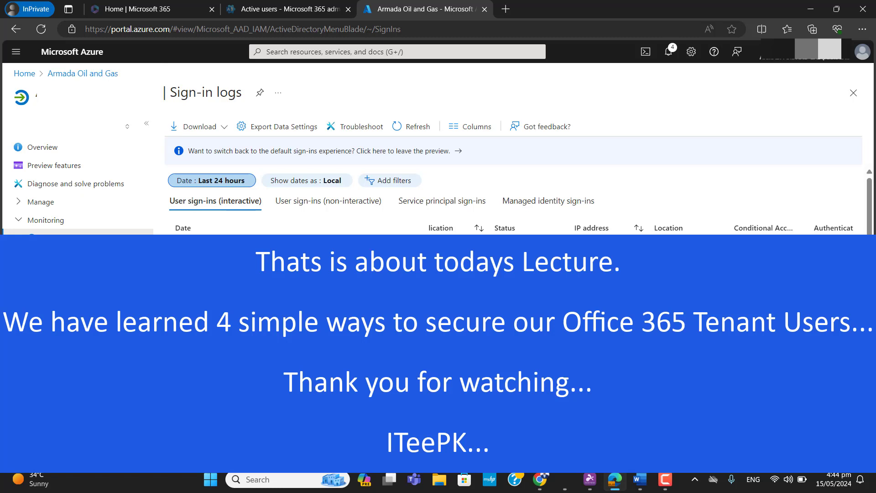
- Close the Azure portal page and minimize the browser window
left_click(485, 9)
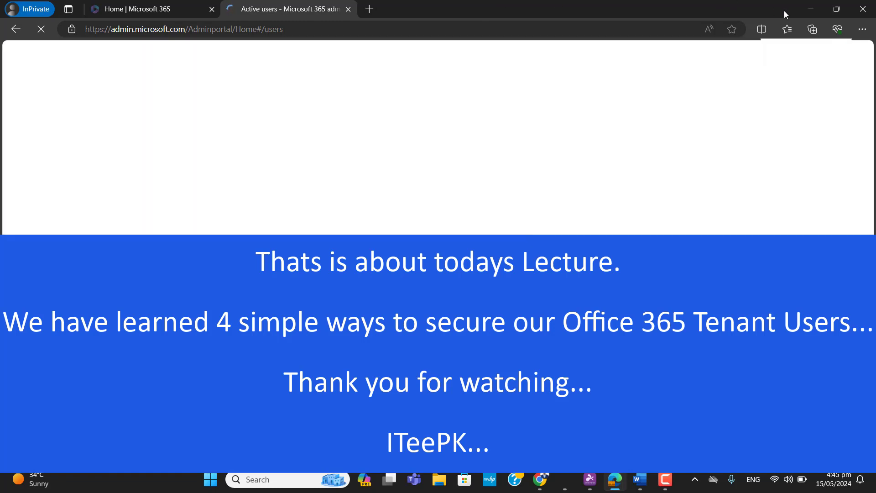
left_click(811, 10)
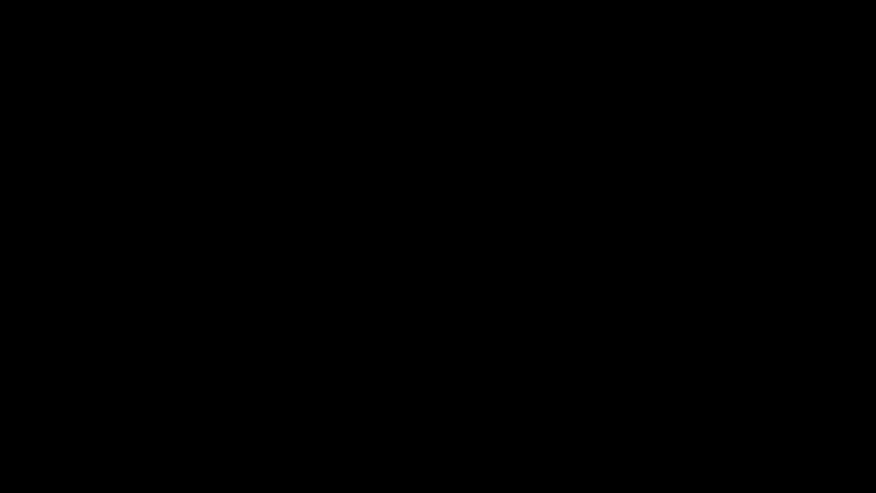